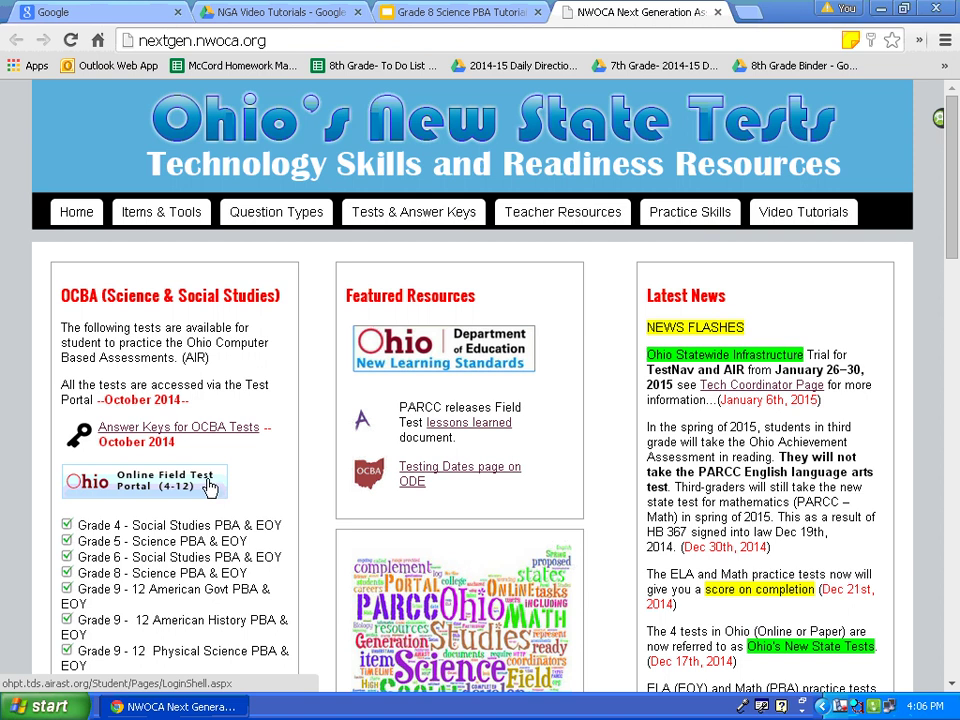
# Open the Online Field Test Portal (4-12) and sign in to a guest session with student grade level 8
pyautogui.click(212, 490)
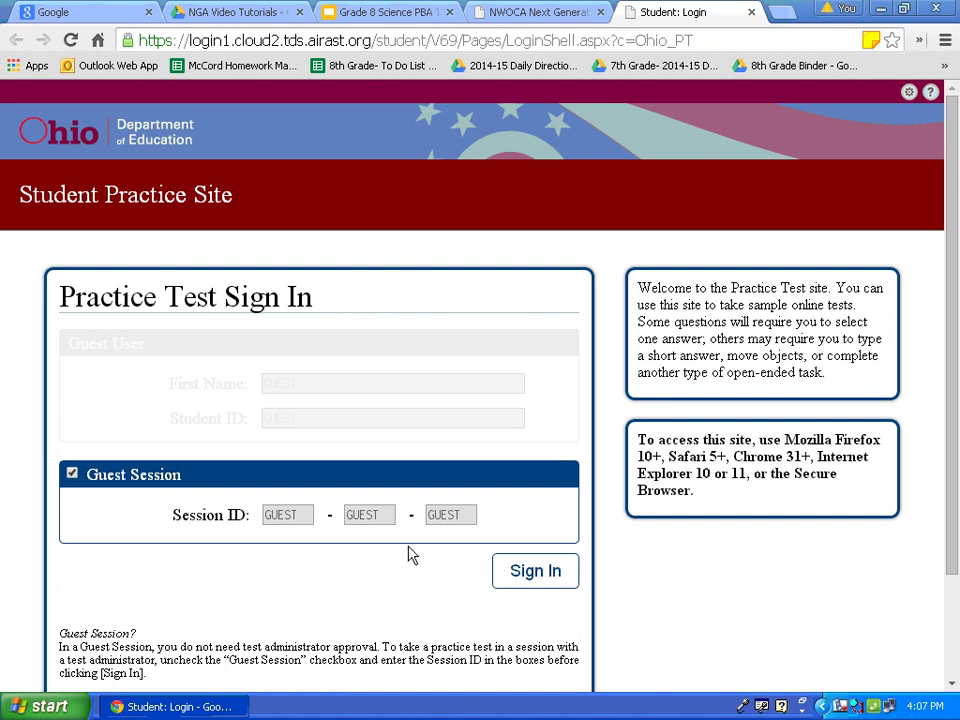
pyautogui.click(553, 577)
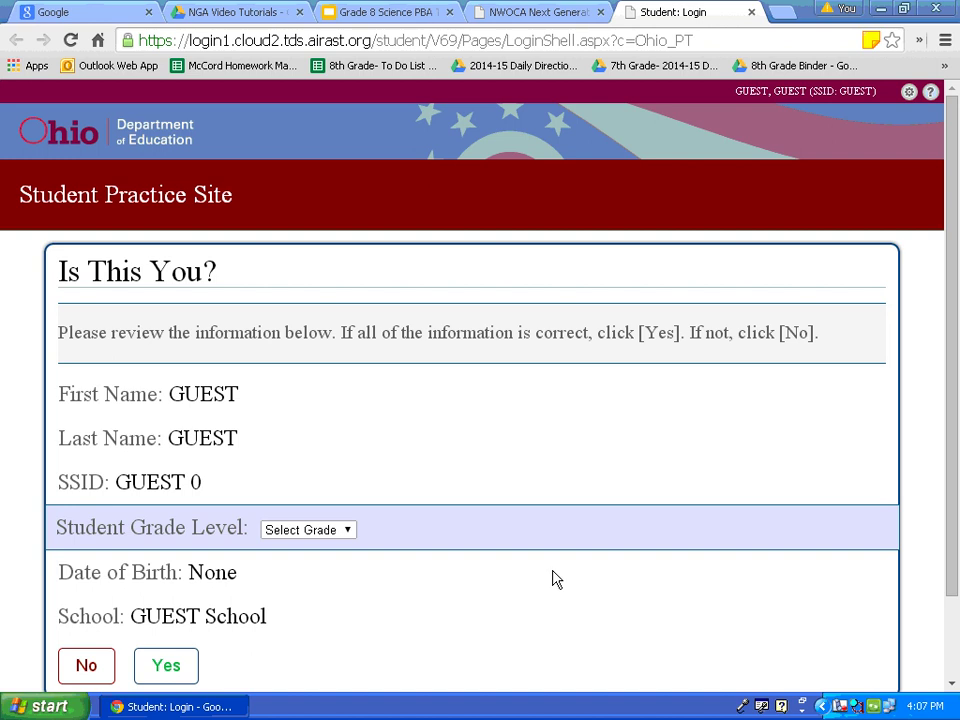
pyautogui.click(334, 536)
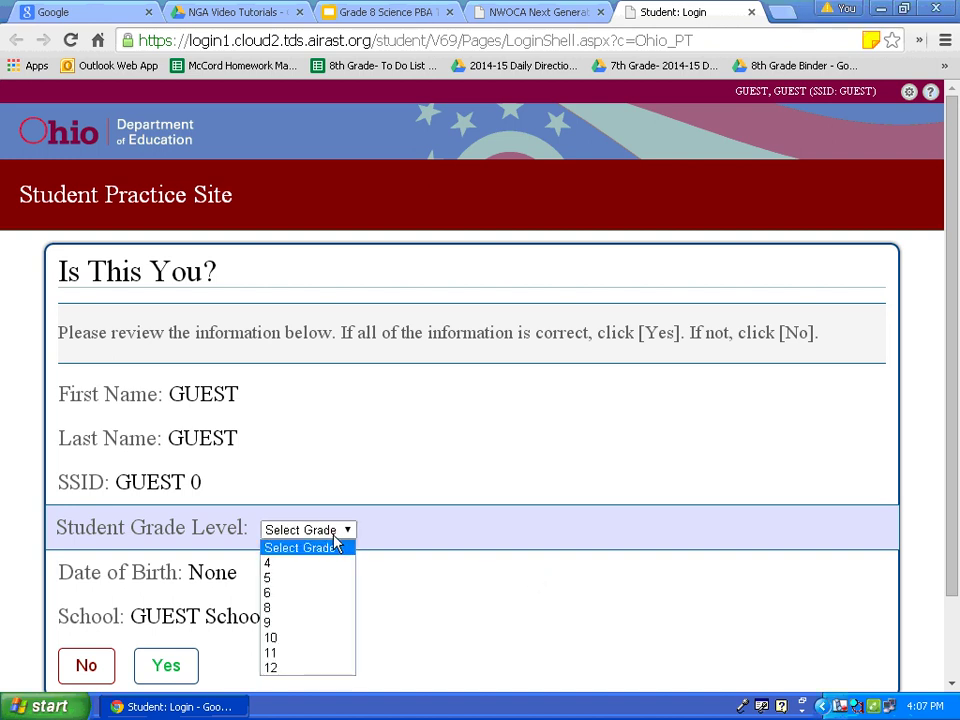
pyautogui.click(310, 610)
pyautogui.click(171, 663)
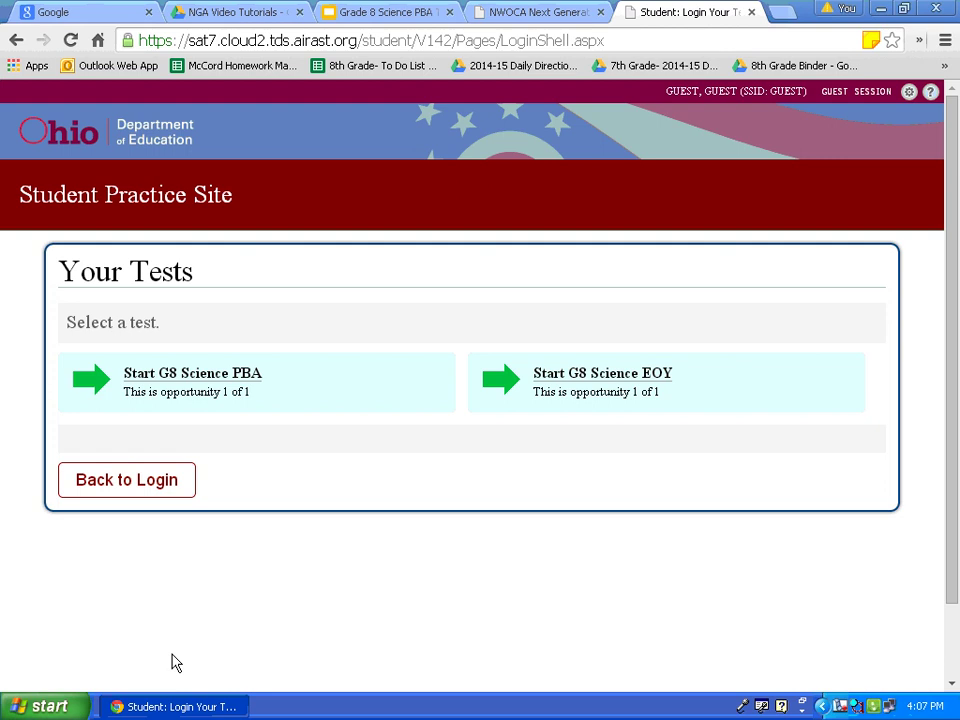
# Choose the G8 Science PBA test and submit its settings with Masking On, keeping the default print size and Black on White colors
pyautogui.click(258, 398)
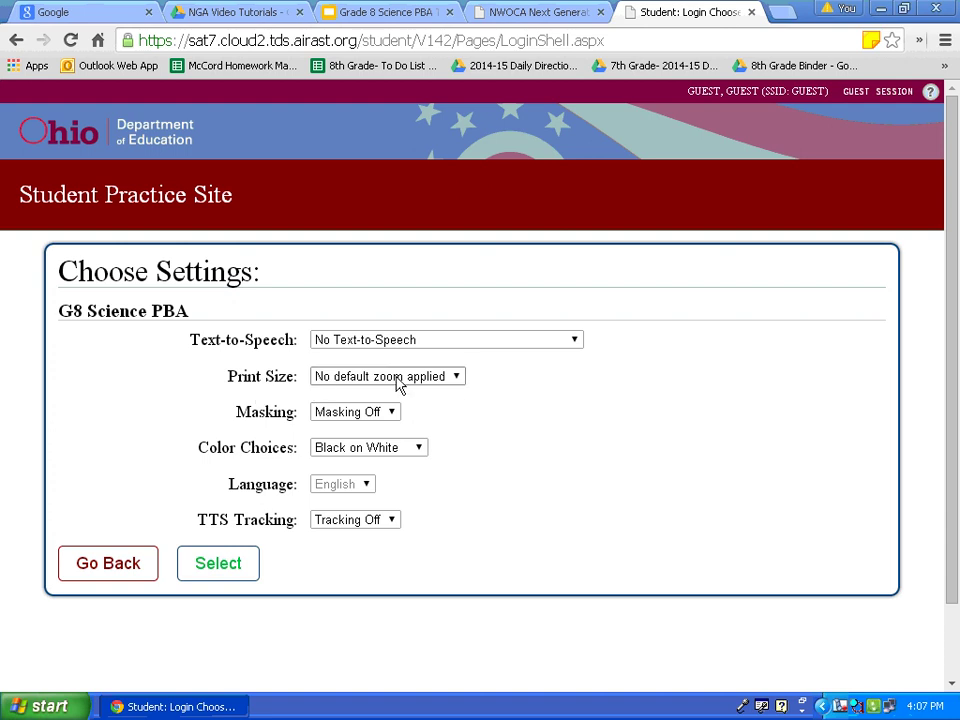
pyautogui.click(456, 378)
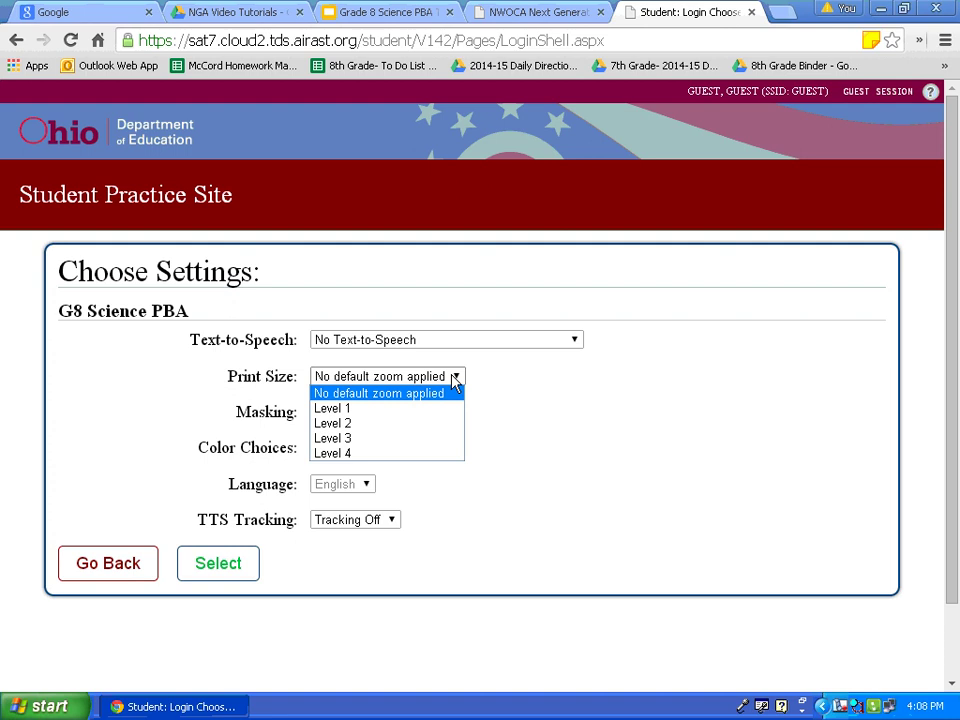
pyautogui.click(453, 380)
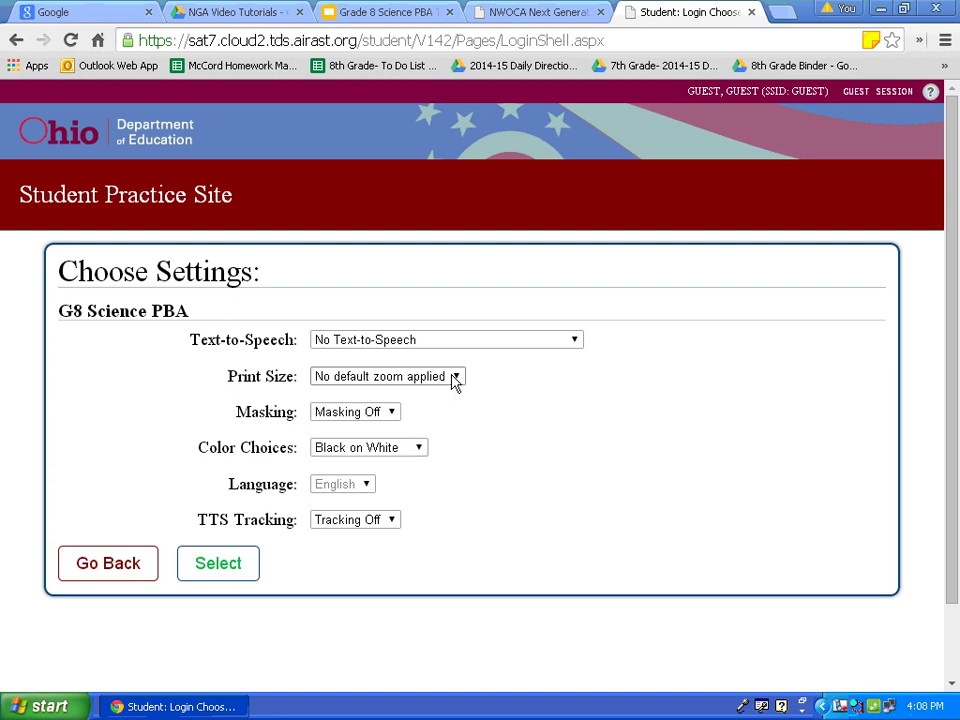
pyautogui.click(393, 413)
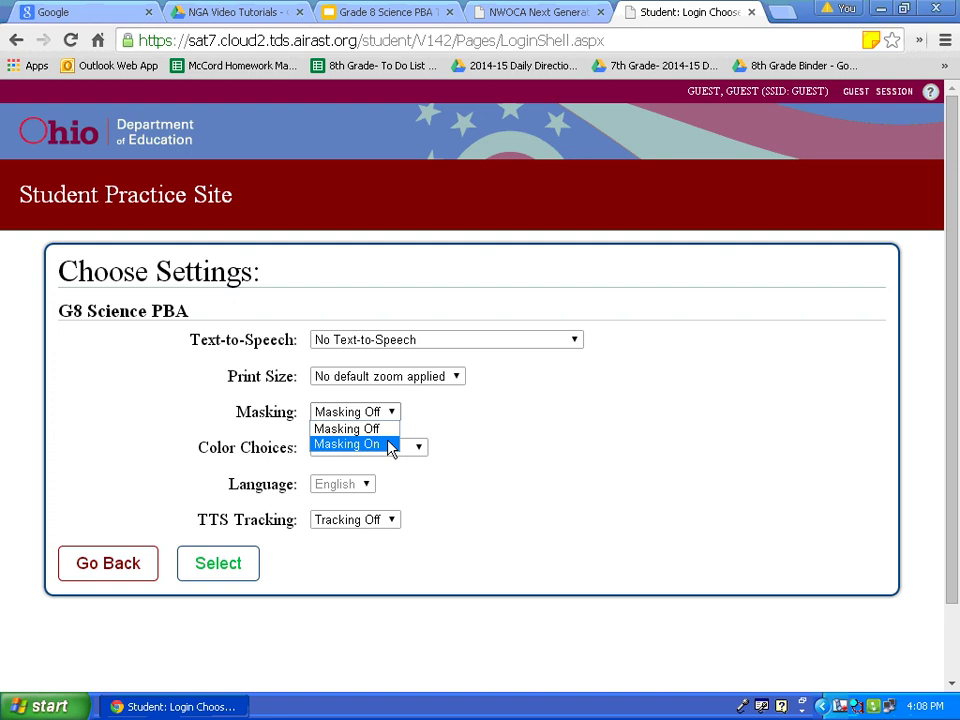
pyautogui.click(390, 444)
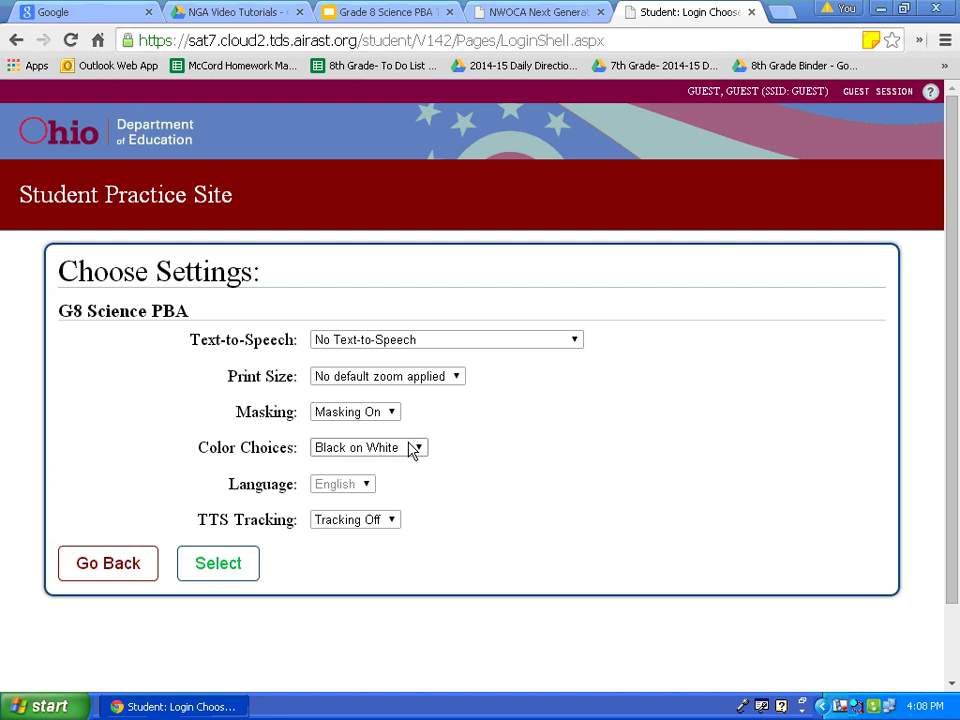
pyautogui.click(413, 451)
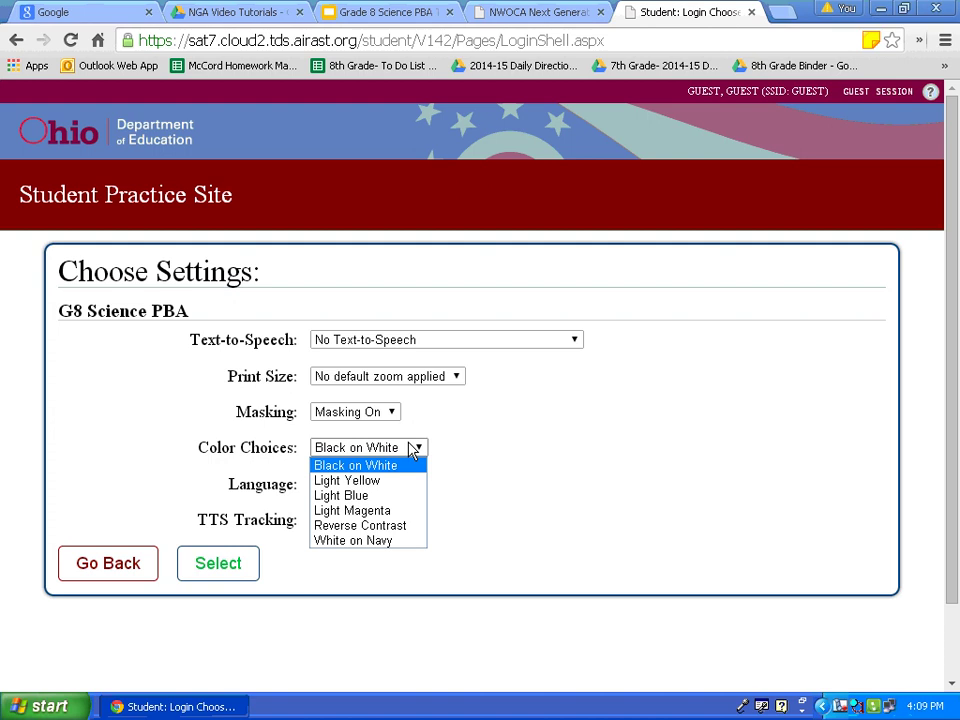
pyautogui.click(413, 448)
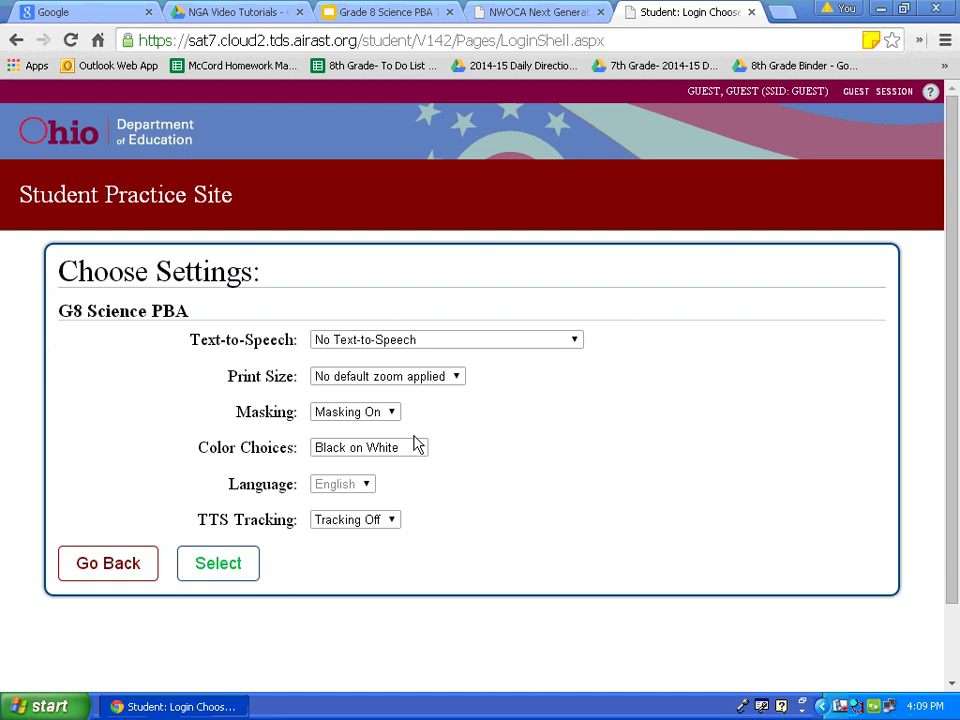
pyautogui.click(243, 566)
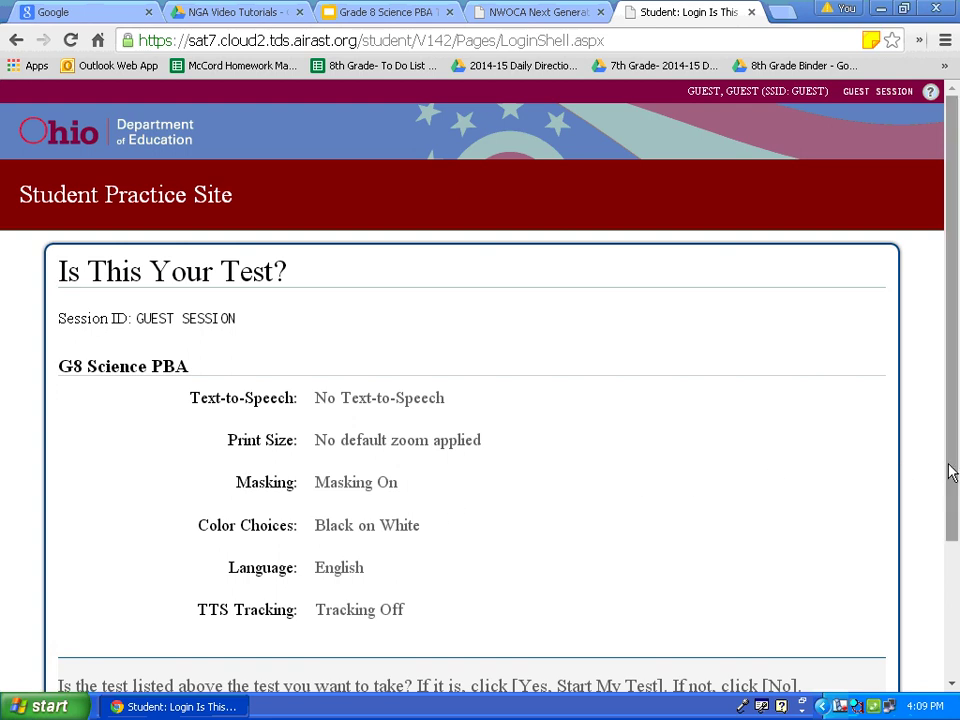
# Confirm the G8 Science PBA test, look over the test instructions and begin the test
pyautogui.moveTo(951, 473); pyautogui.dragTo(951, 583)
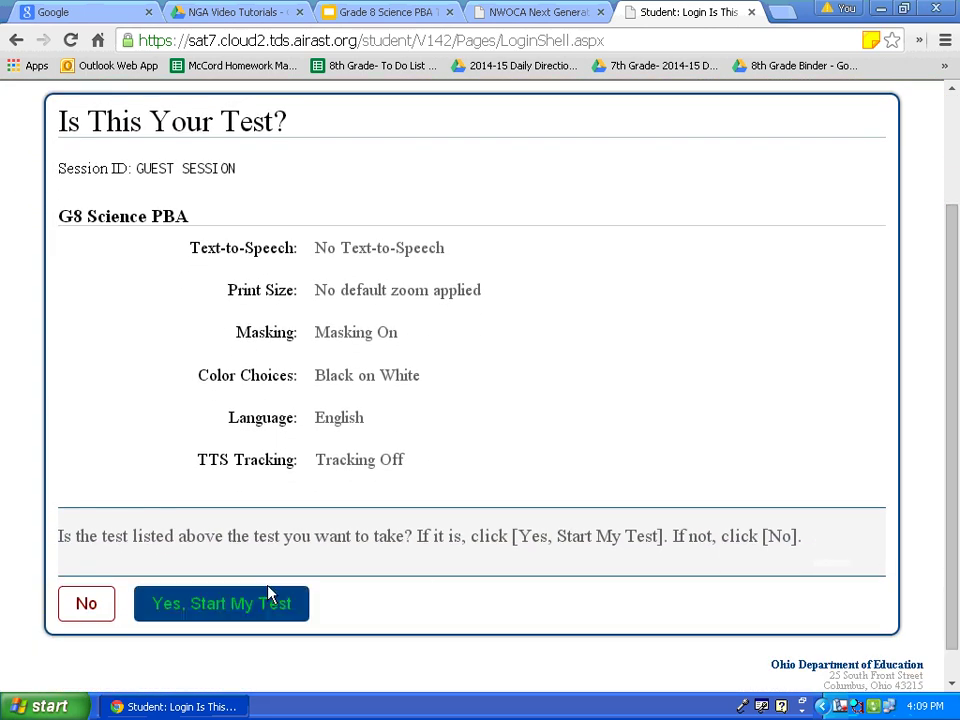
pyautogui.click(241, 606)
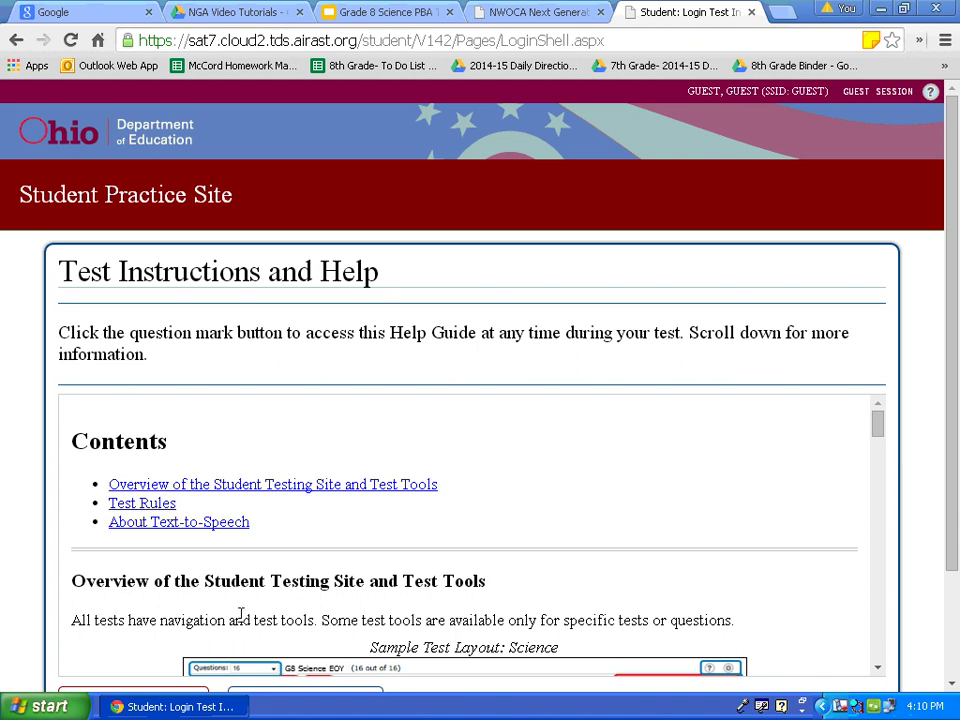
pyautogui.scroll(-1, 240, 615)
pyautogui.scroll(-1, 240, 627)
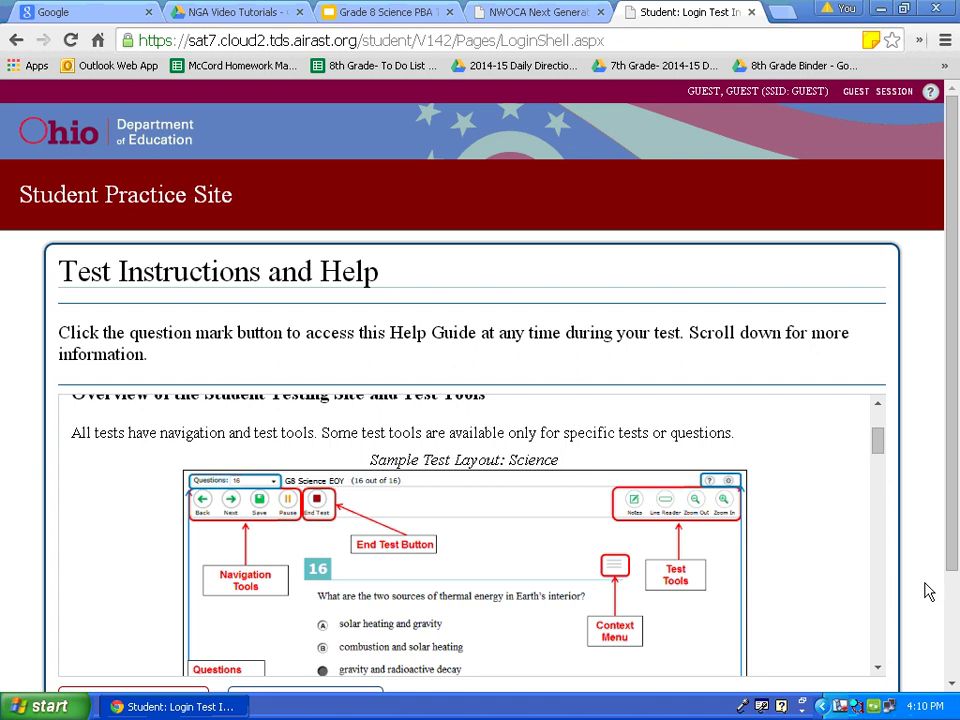
pyautogui.scroll(-2, 928, 591)
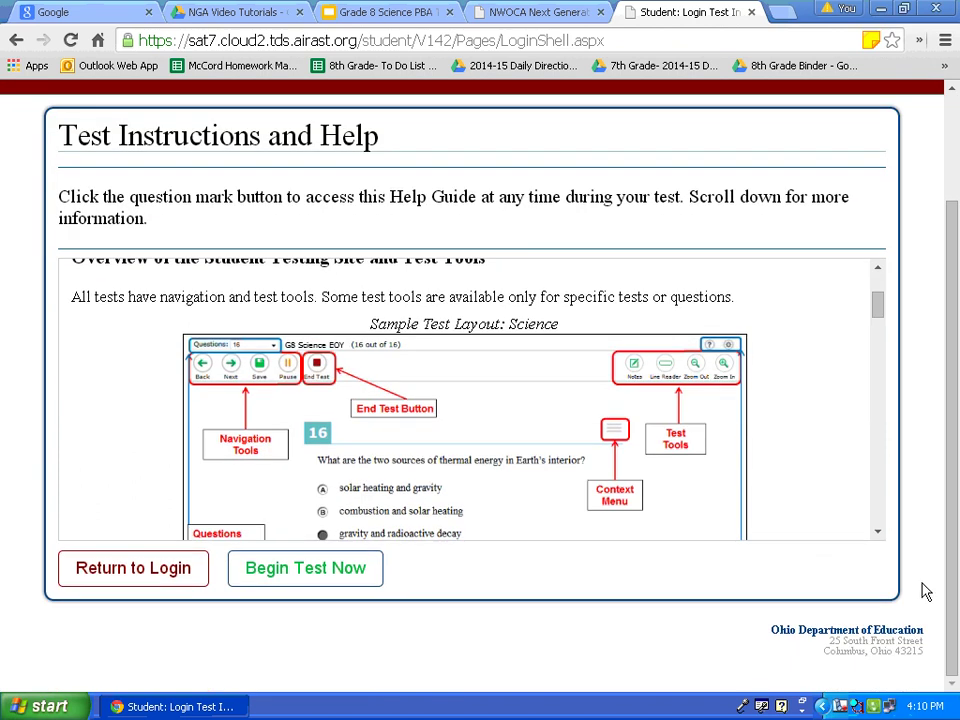
pyautogui.click(340, 582)
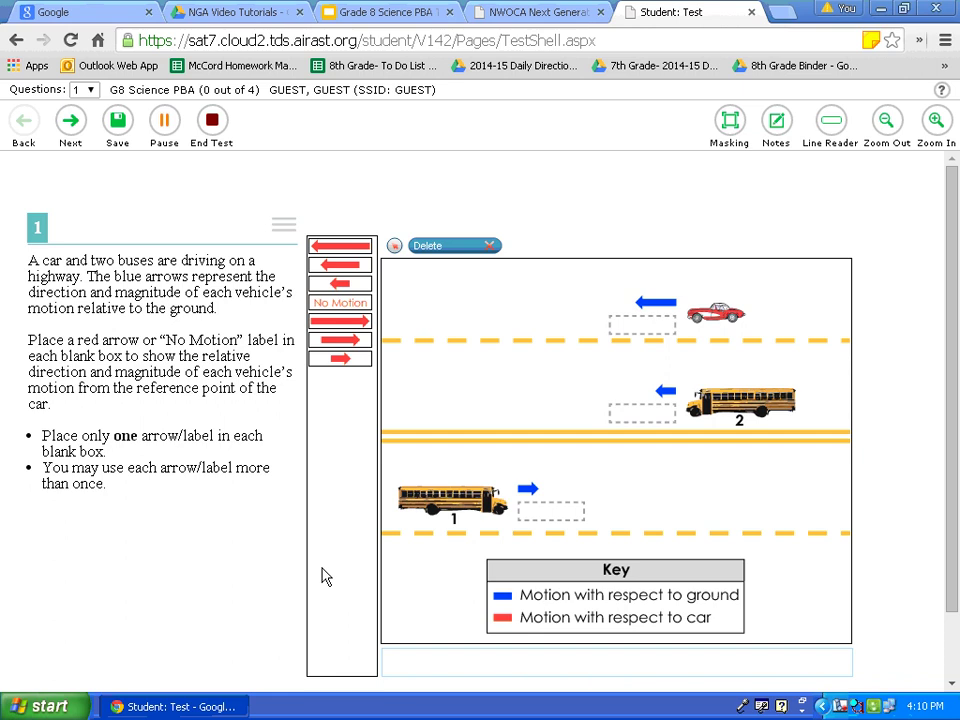
# Open the Help Guide during the test, review the sample layout and global tools descriptions, and close it
pyautogui.click(942, 91)
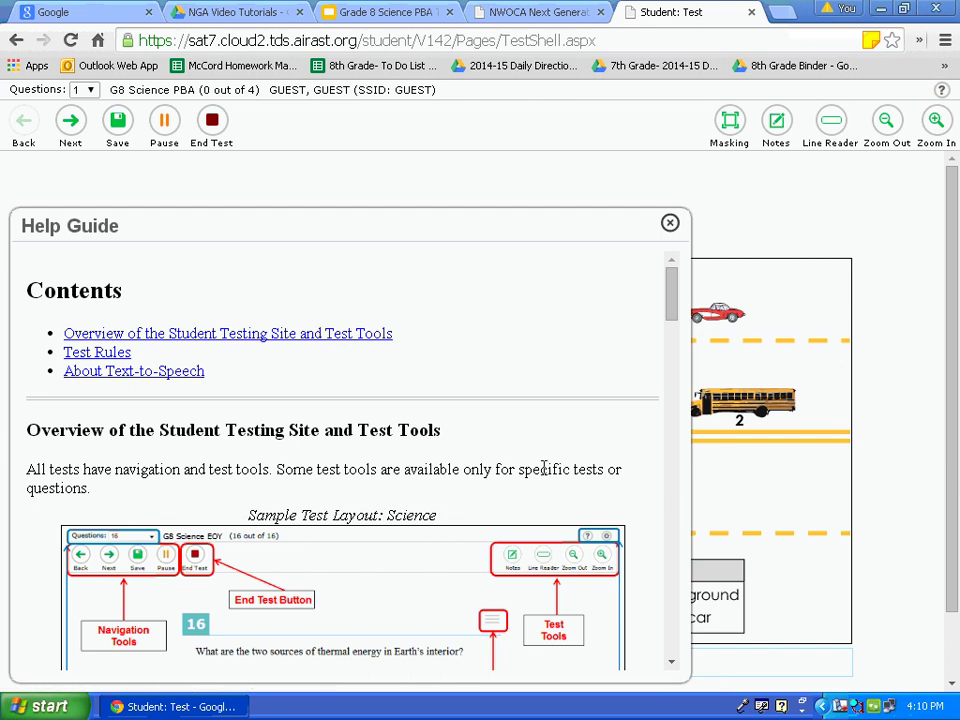
pyautogui.scroll(-4, 542, 470)
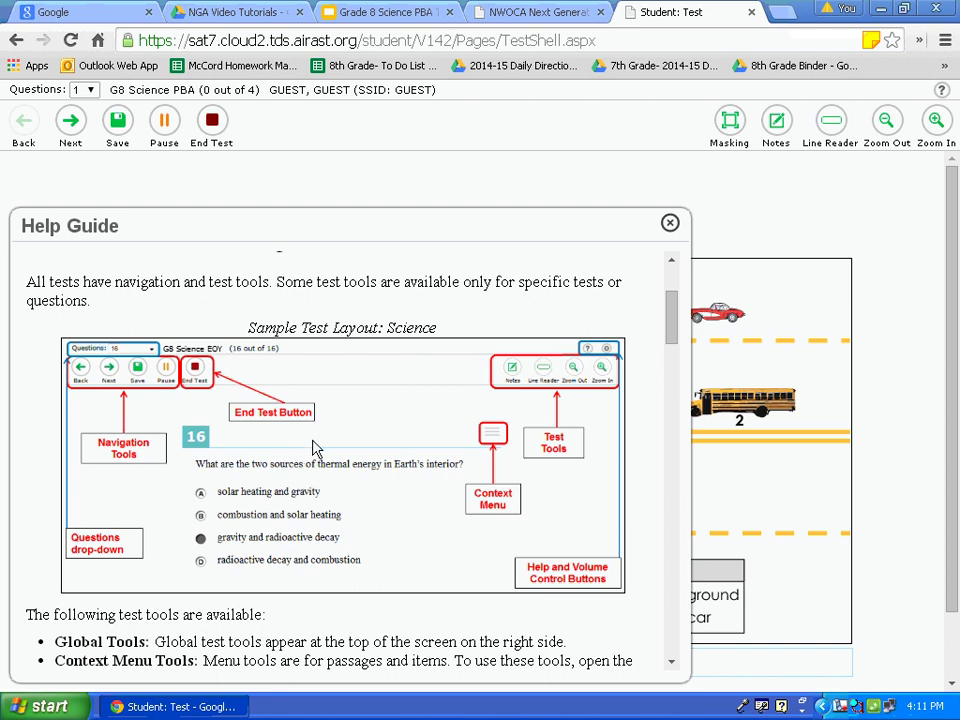
pyautogui.scroll(-4, 312, 450)
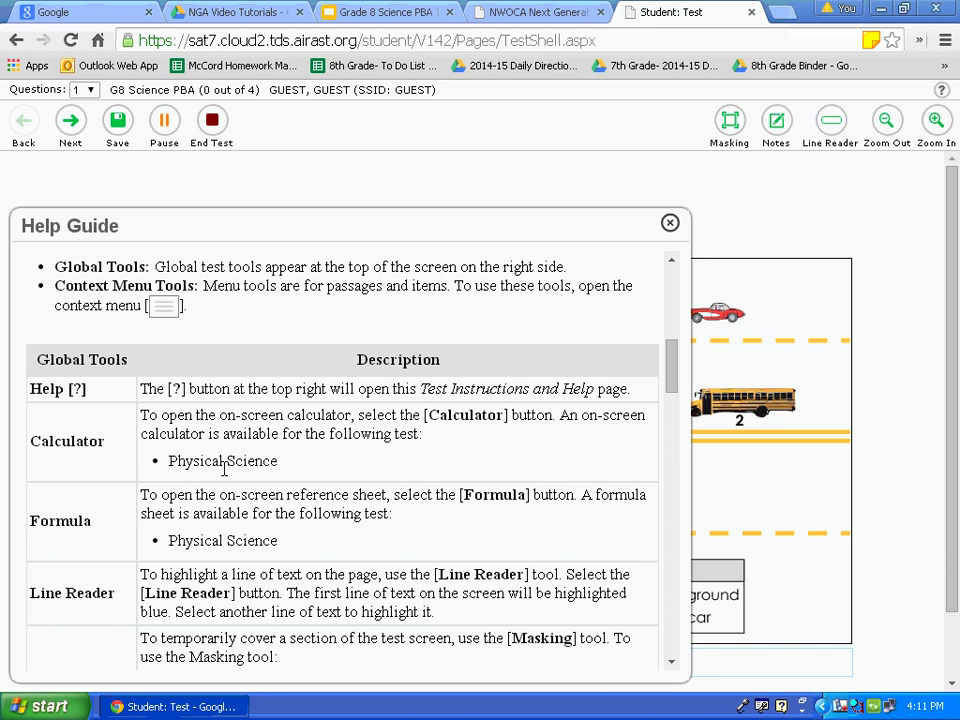
pyautogui.scroll(-2, 224, 470)
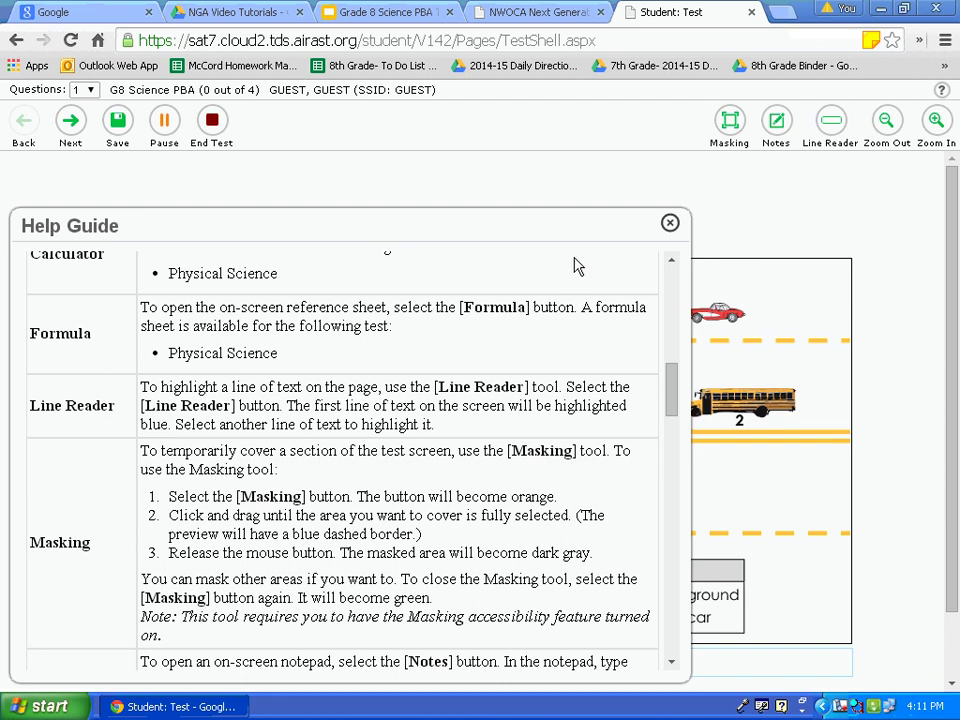
pyautogui.click(670, 224)
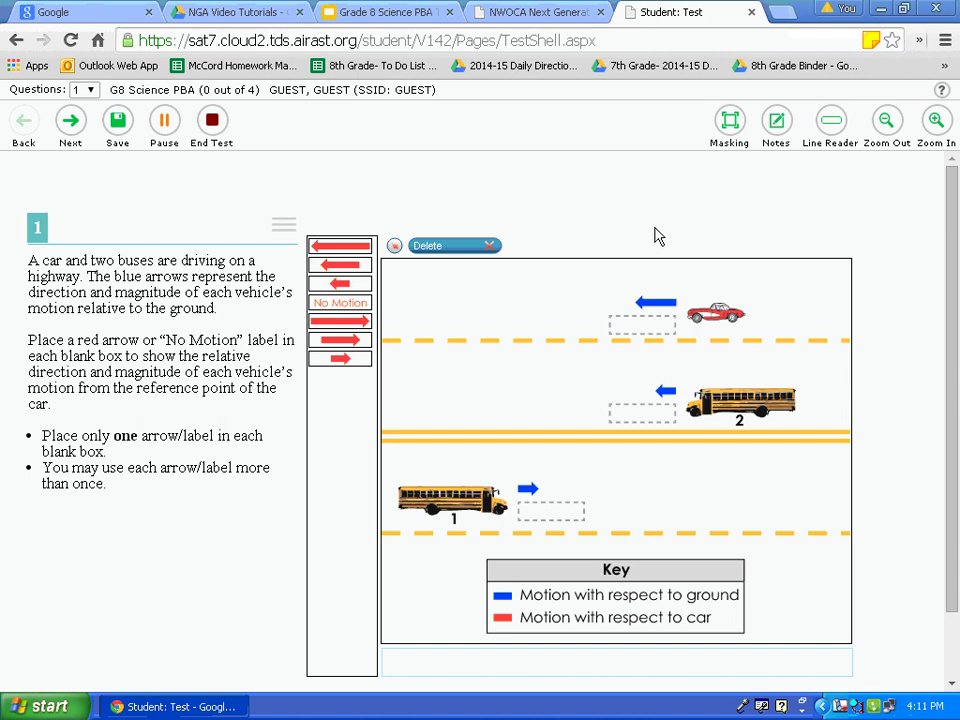
# Jump directly to question 4 and return to question 1 using the question selector
pyautogui.click(93, 91)
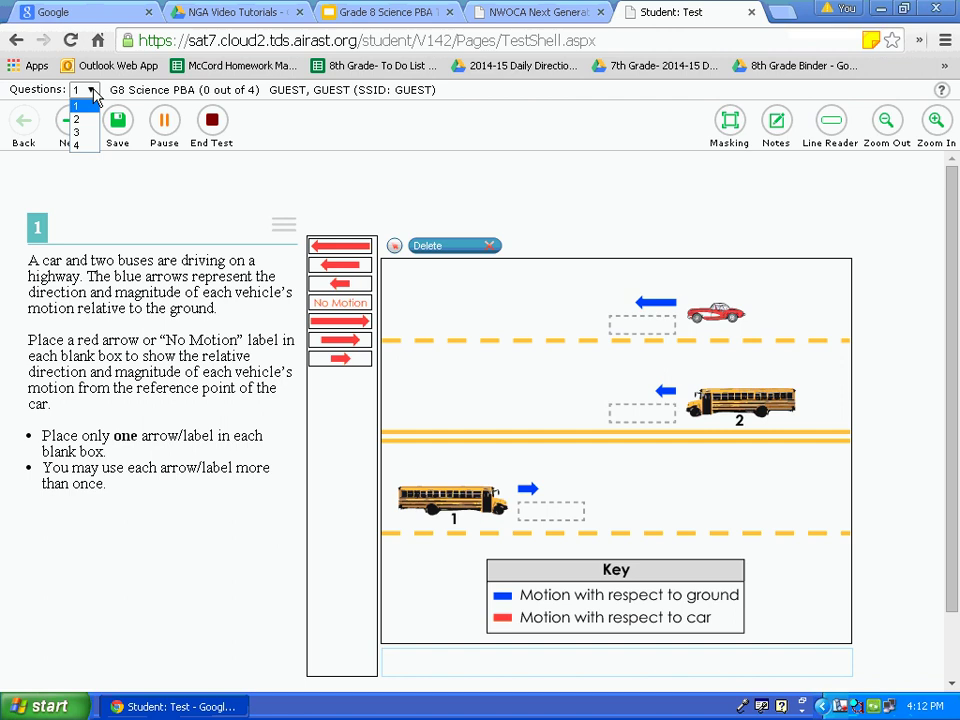
pyautogui.click(76, 145)
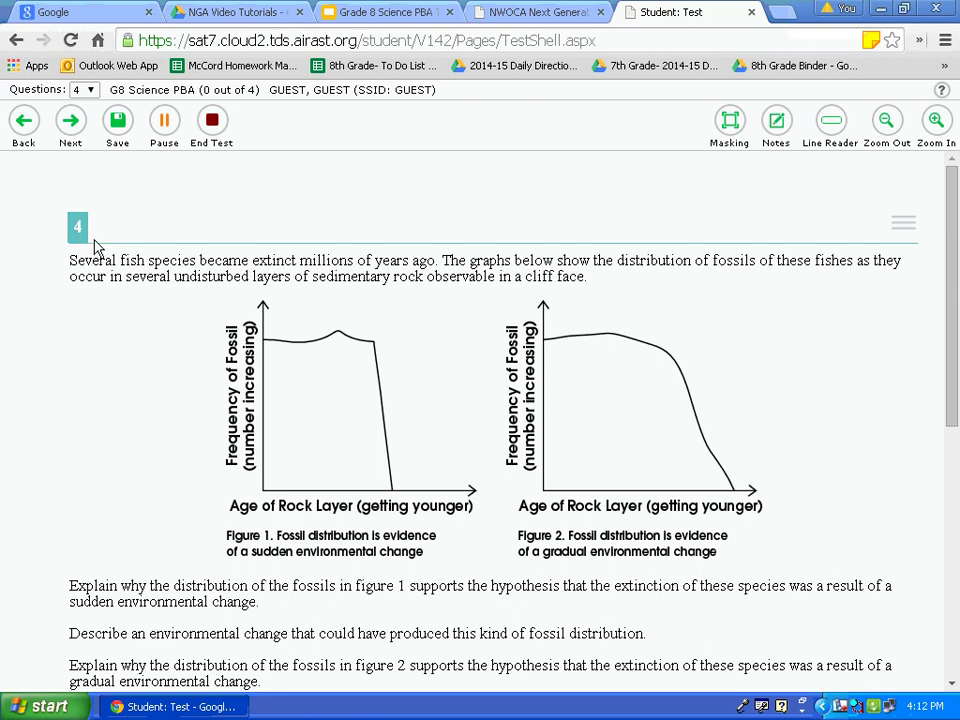
pyautogui.click(91, 91)
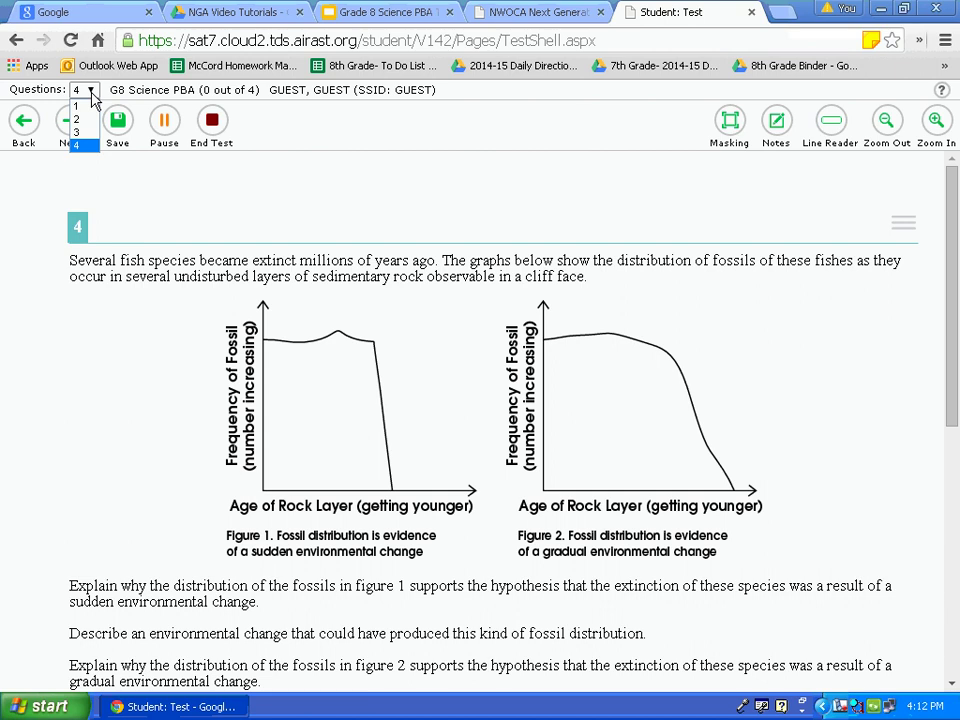
pyautogui.click(86, 105)
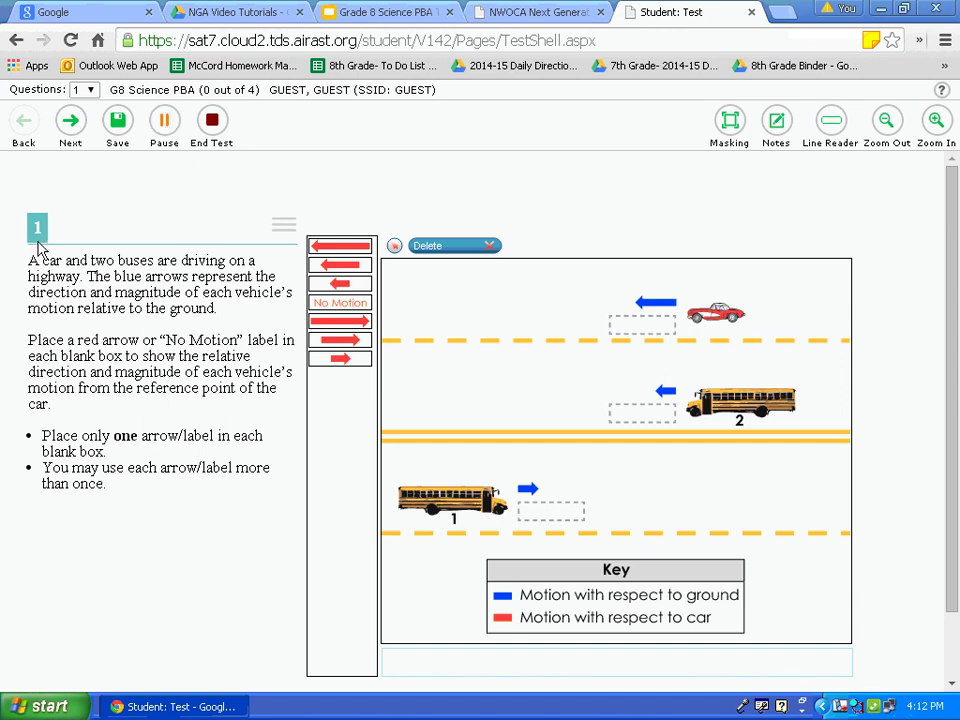
# Step forward one question at a time to question 4, and step back to question 1
pyautogui.click(76, 122)
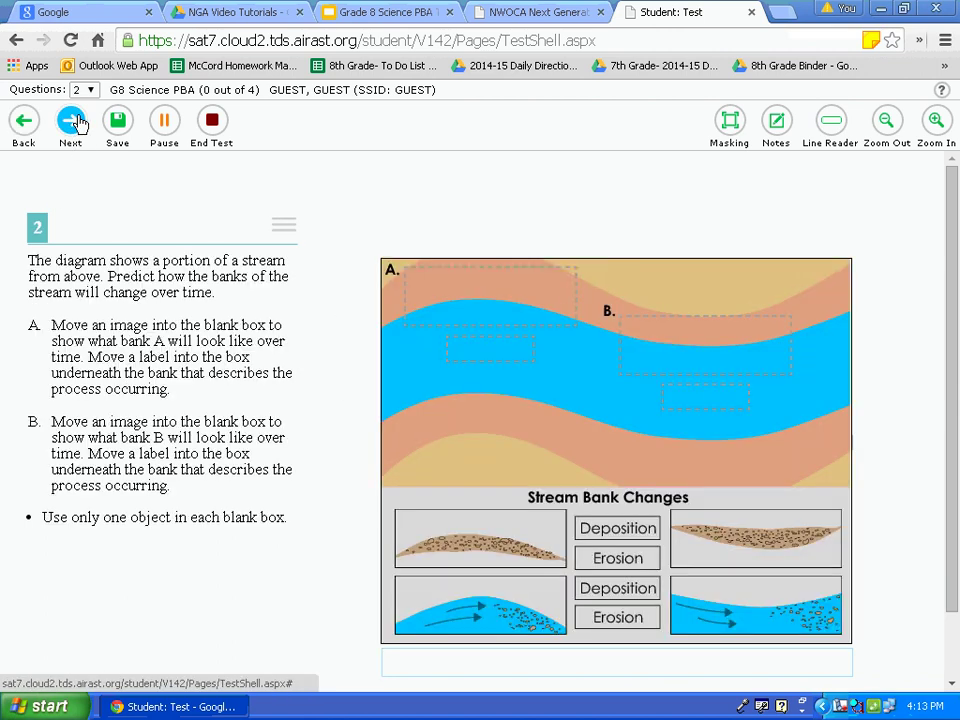
pyautogui.click(72, 121)
pyautogui.click(78, 121)
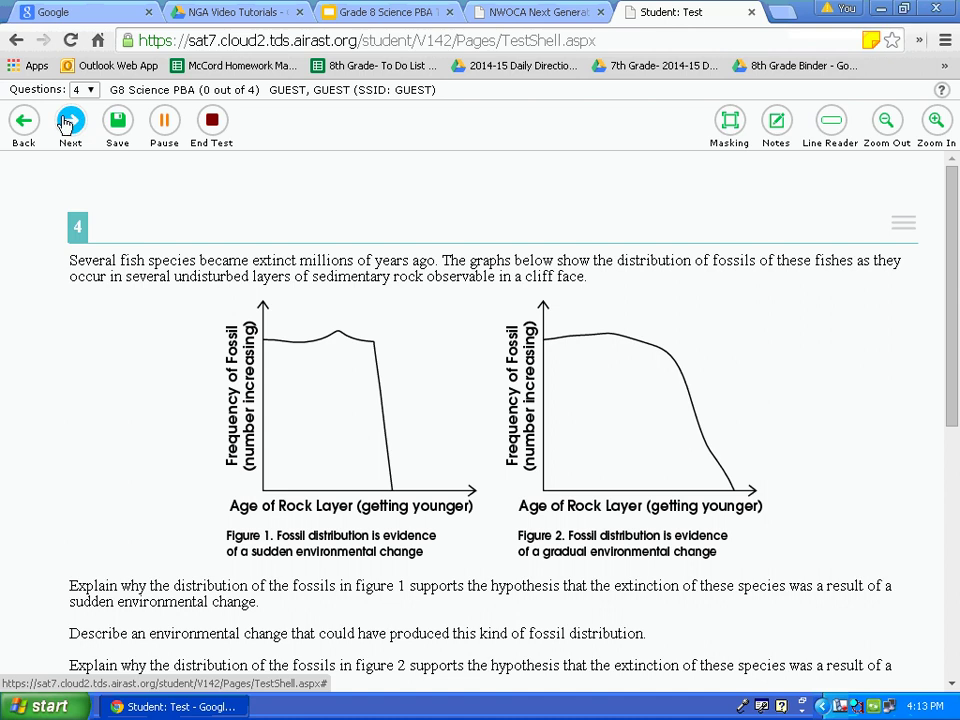
pyautogui.click(24, 121)
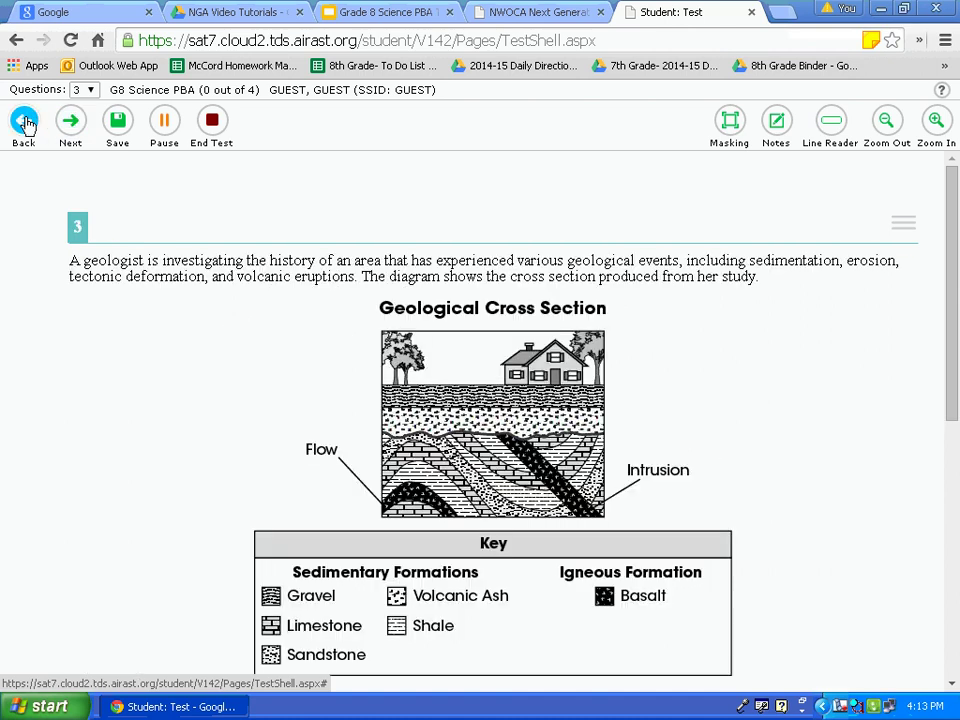
pyautogui.click(24, 121)
pyautogui.click(24, 121)
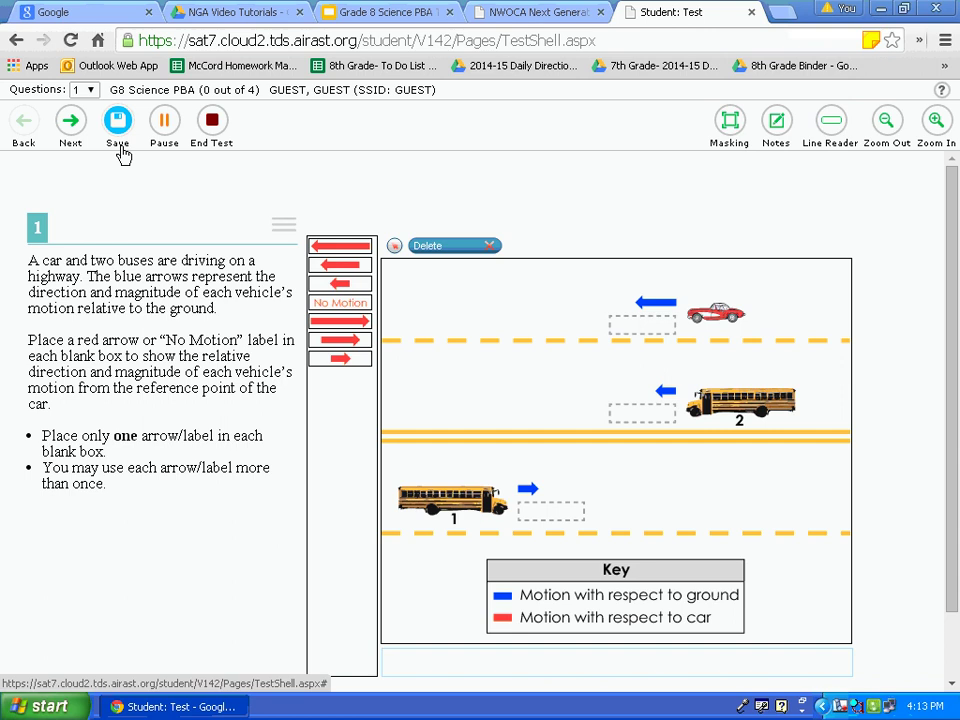
# Request a pause of the test and decline the confirmation
pyautogui.click(165, 120)
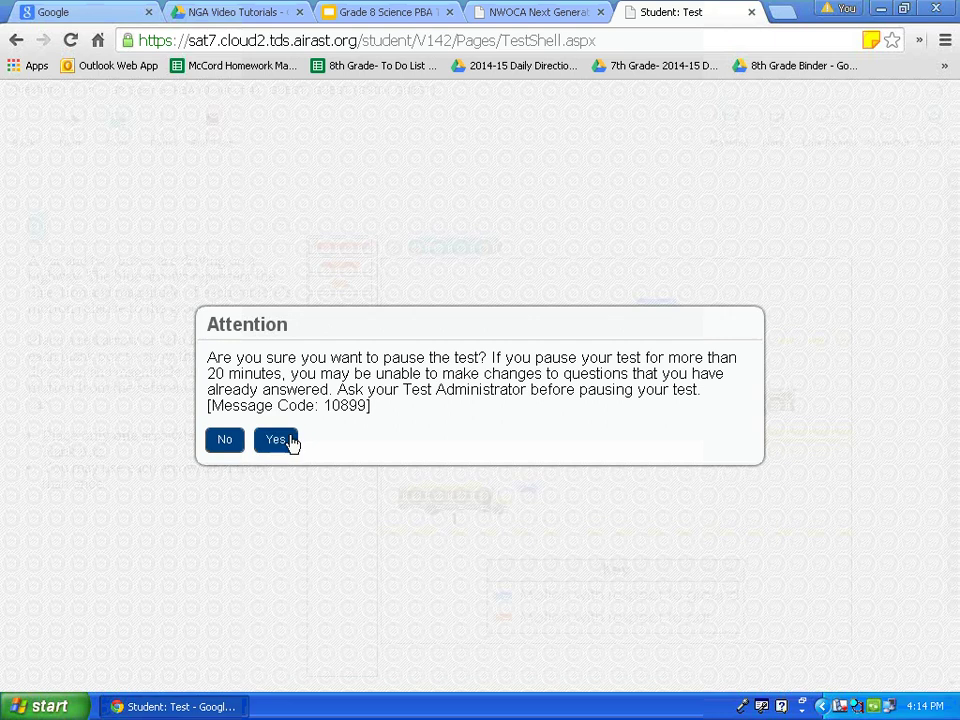
pyautogui.click(225, 441)
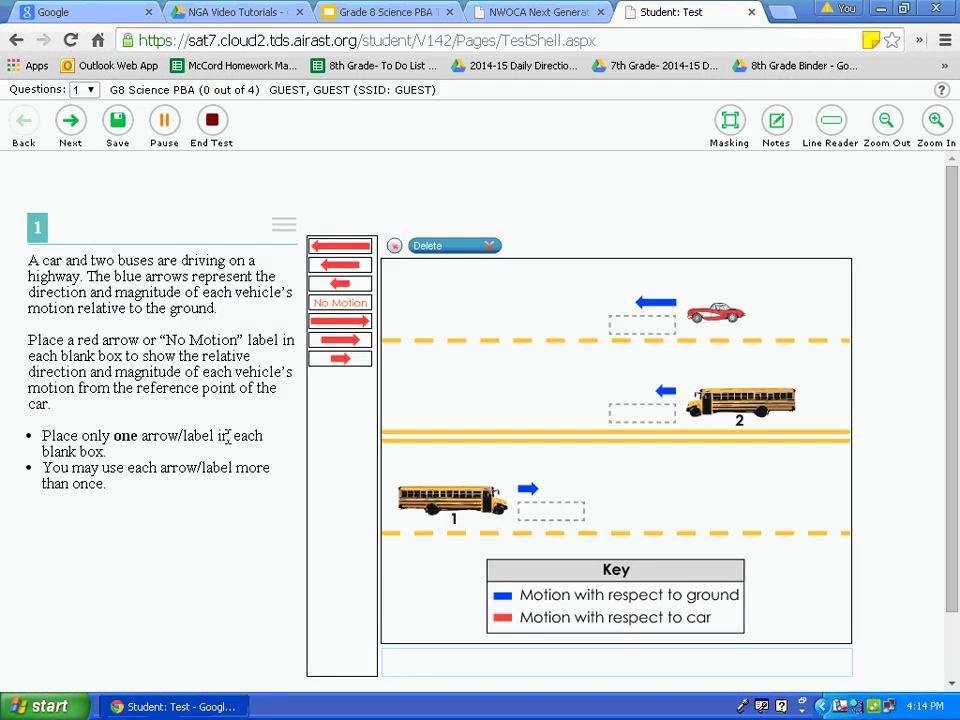
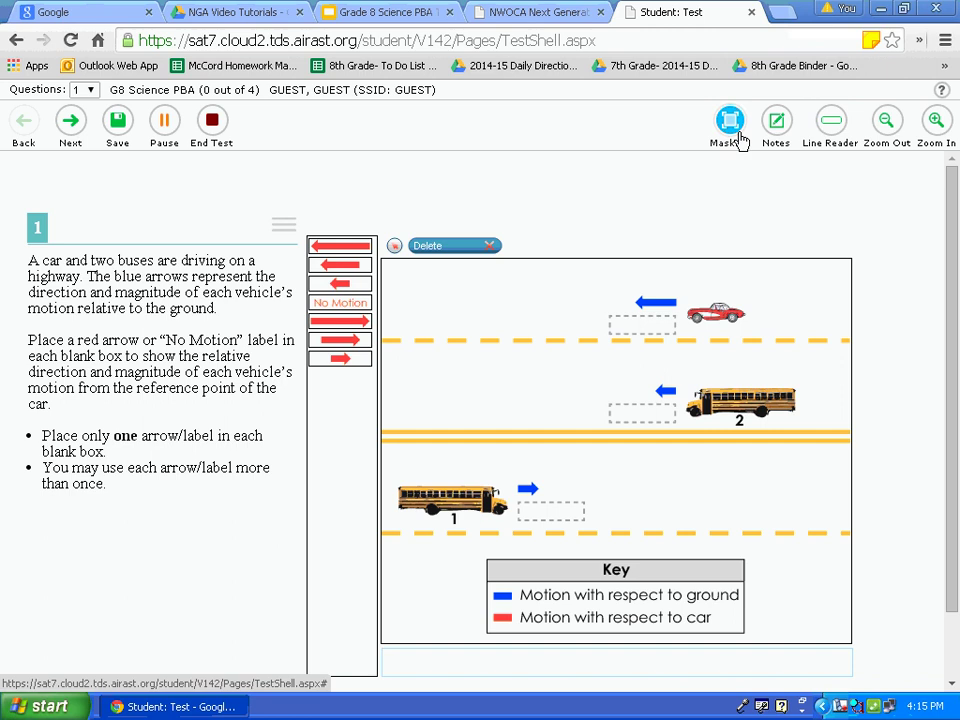
# Turn on the Masking tool and cover the two bullet points below question 1's text with a mask
pyautogui.click(729, 120)
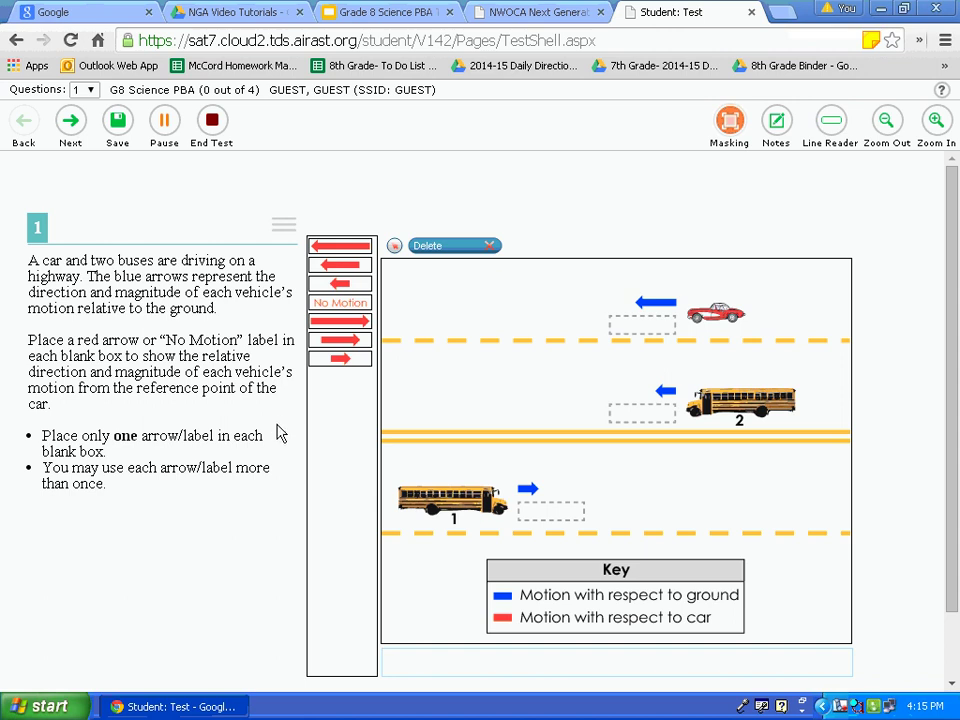
pyautogui.moveTo(278, 419); pyautogui.dragTo(14, 497)
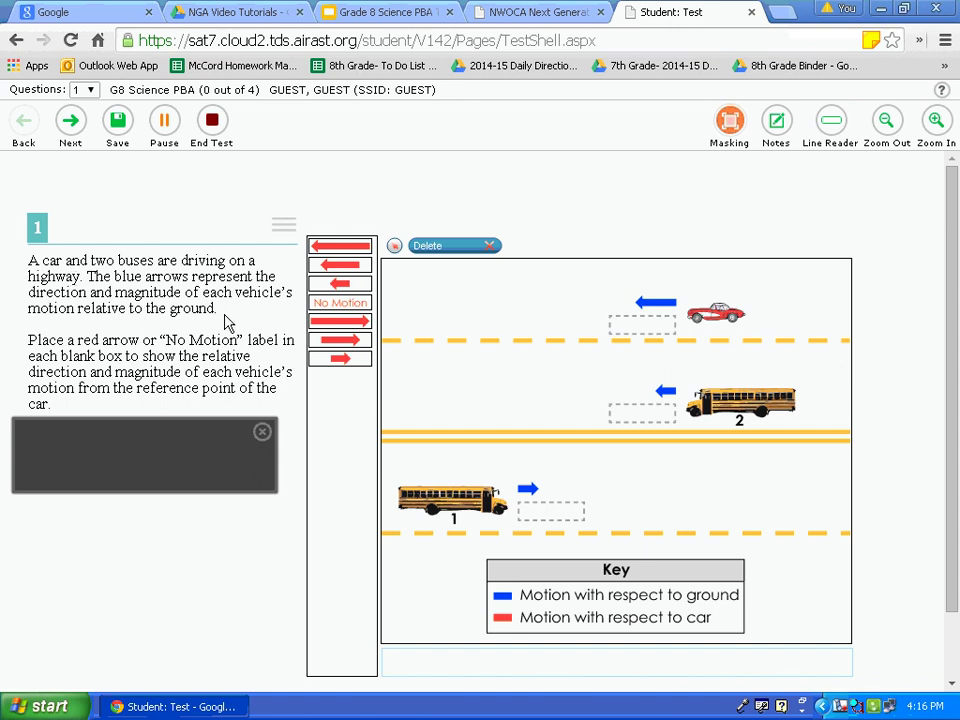
# Mask two more spots in question 1's second paragraph, and remove all three masks from the question with the Masking tool off
pyautogui.moveTo(271, 324); pyautogui.dragTo(190, 383)
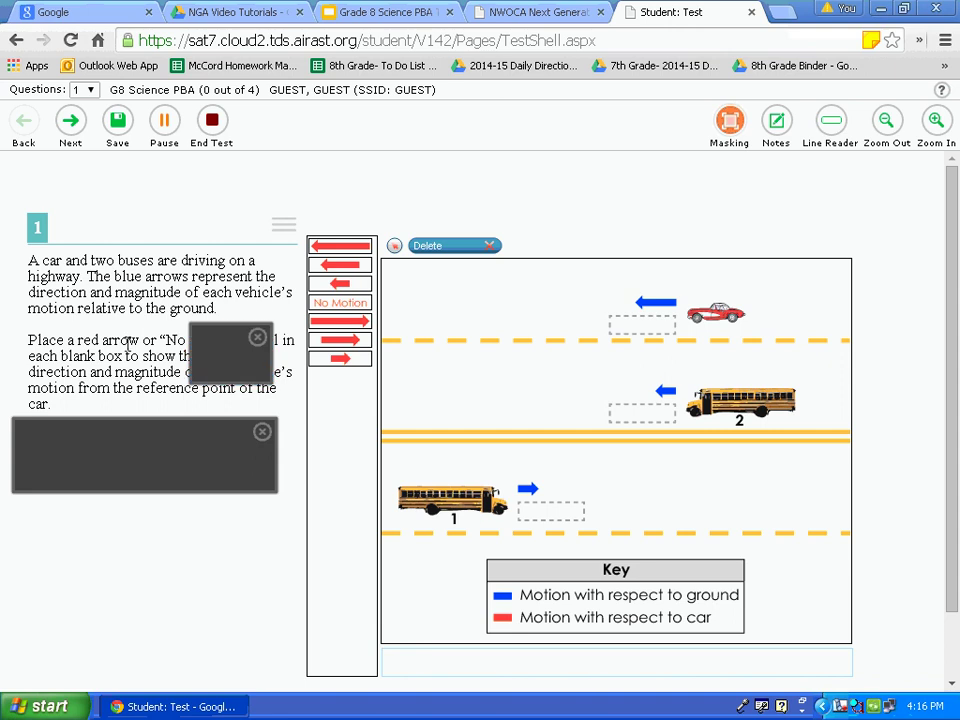
pyautogui.moveTo(127, 344); pyautogui.dragTo(50, 395)
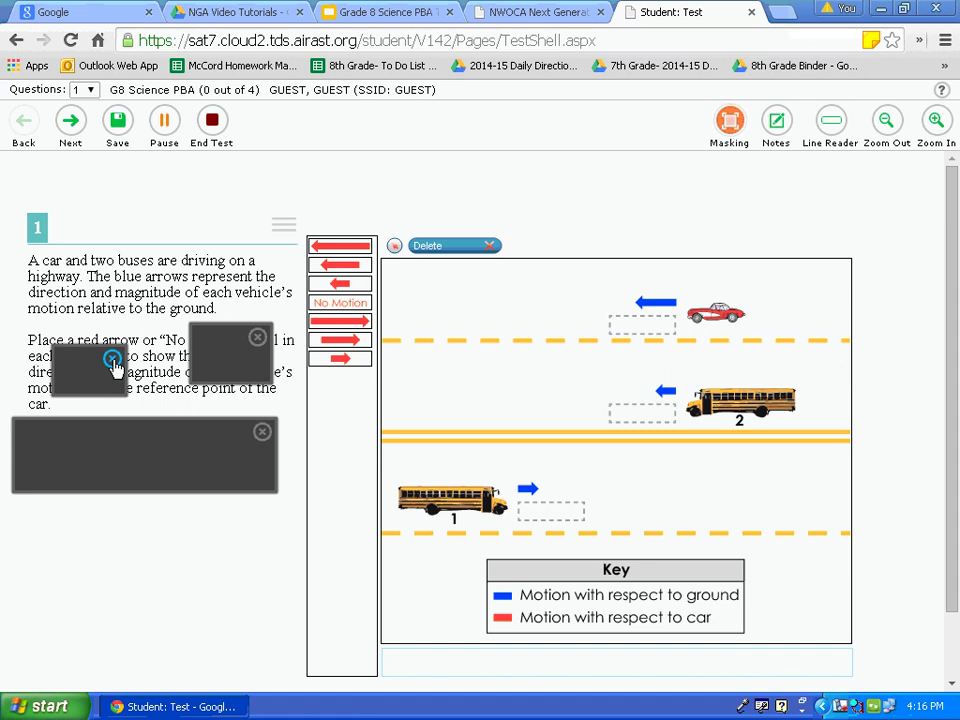
pyautogui.click(113, 360)
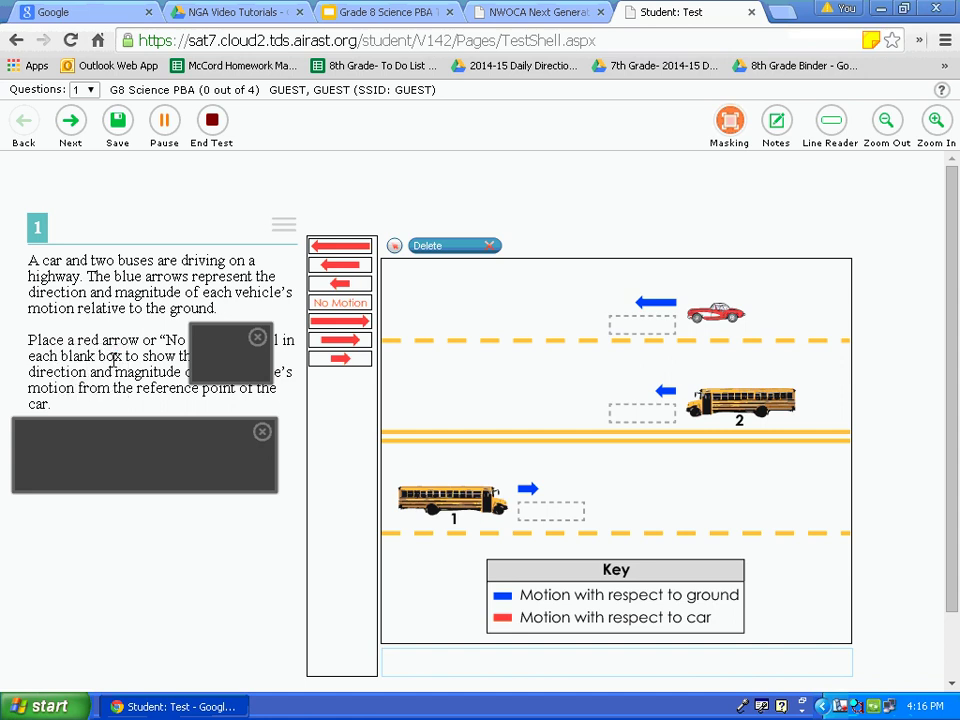
pyautogui.click(256, 338)
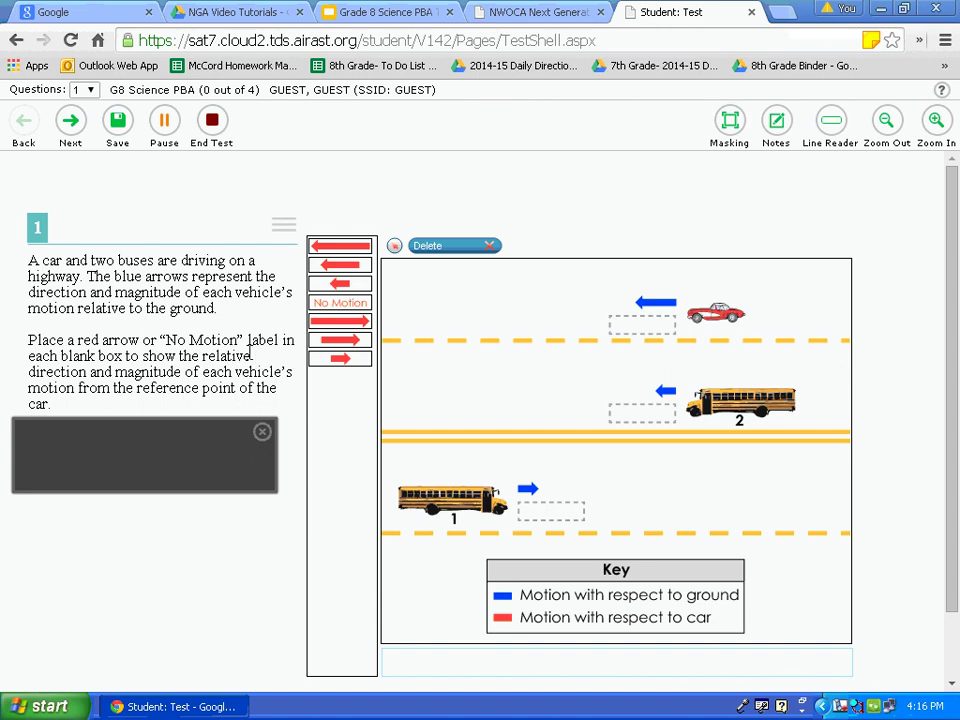
pyautogui.click(262, 433)
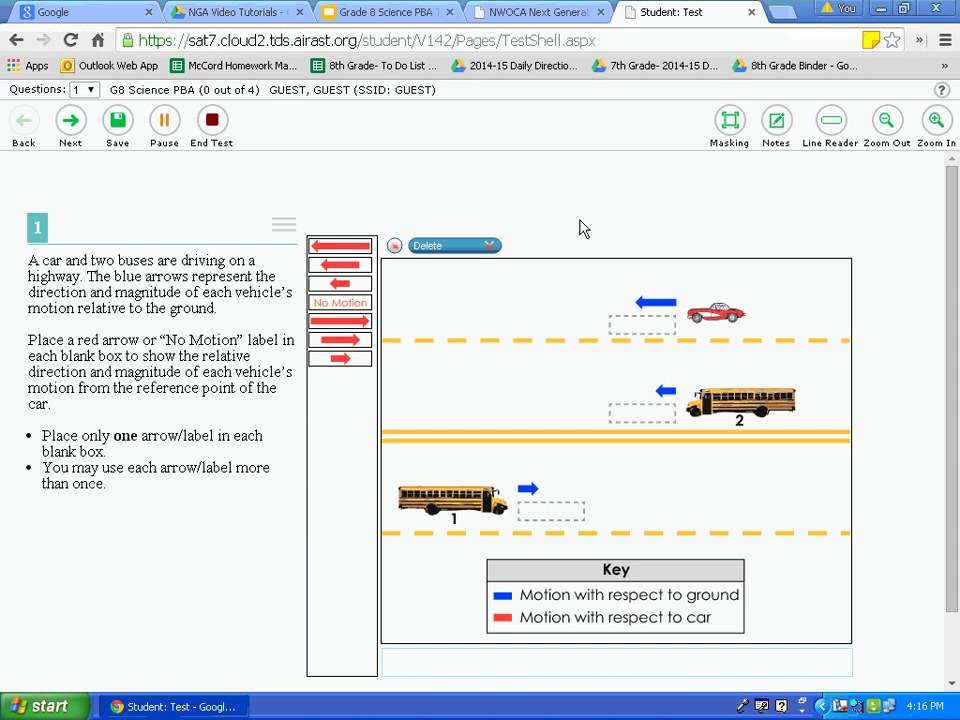
# Open the notepad for question 1 and reposition its window to uncover the question text and the vehicle diagram in turn
pyautogui.click(785, 139)
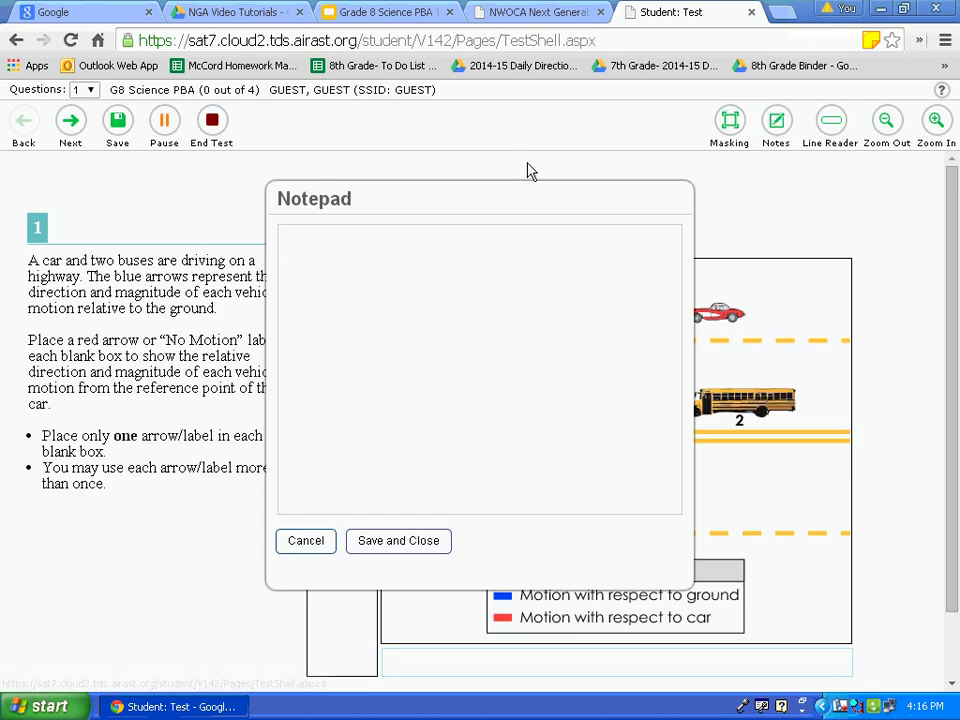
pyautogui.moveTo(530, 190); pyautogui.dragTo(713, 233)
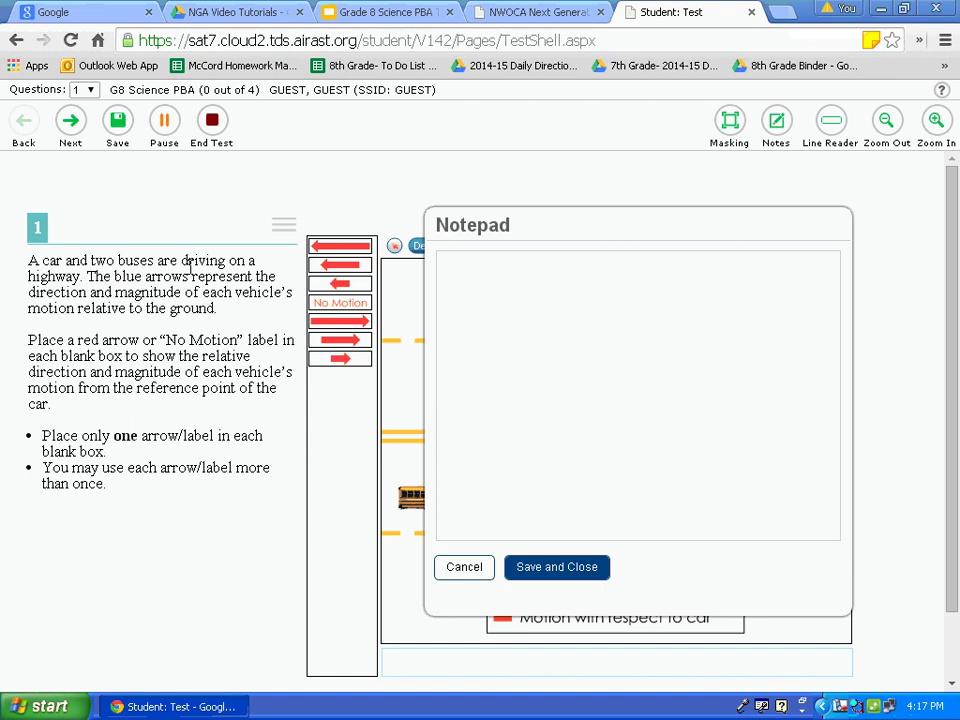
pyautogui.moveTo(529, 229); pyautogui.dragTo(182, 199)
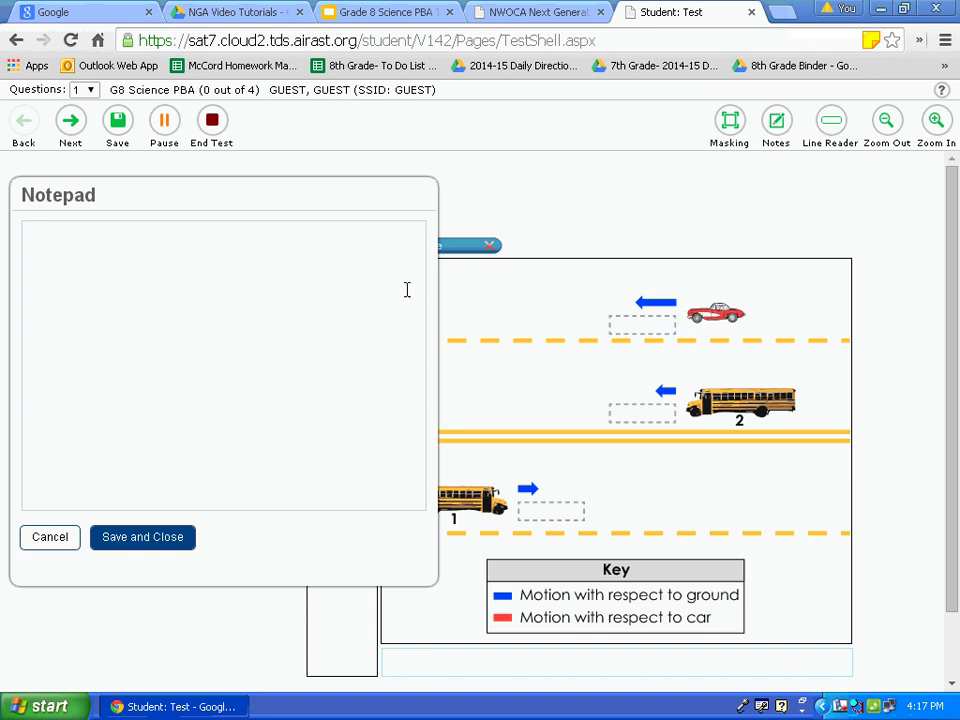
pyautogui.moveTo(241, 190); pyautogui.dragTo(688, 178)
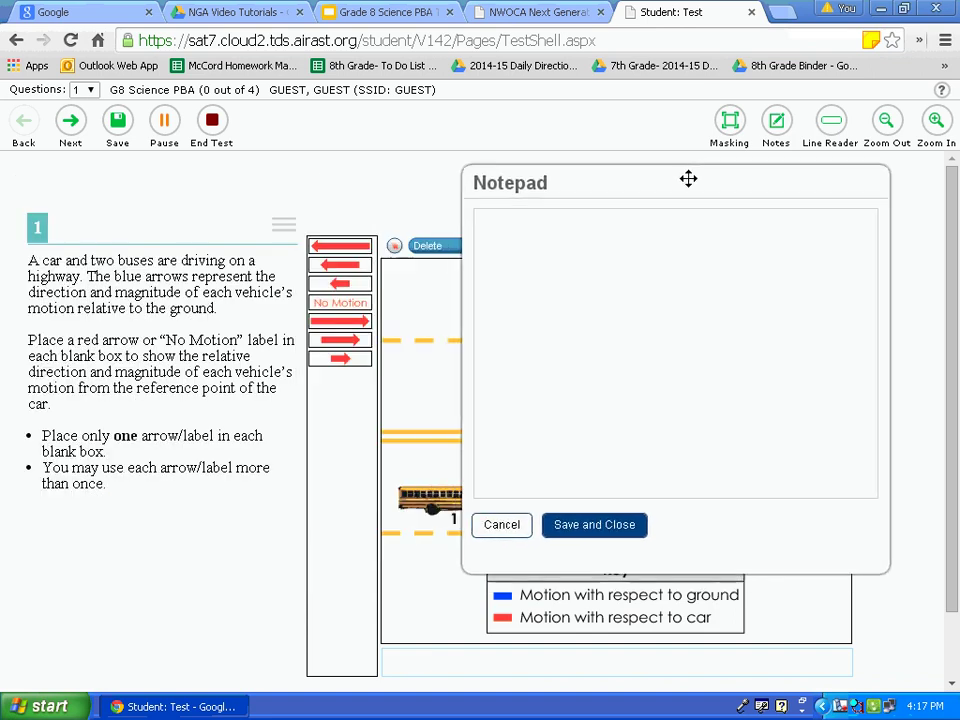
# Write and save the note "Ideas." for question 1, and reopen it for a check without making changes
pyautogui.click(661, 252)
pyautogui.write('Ideas')
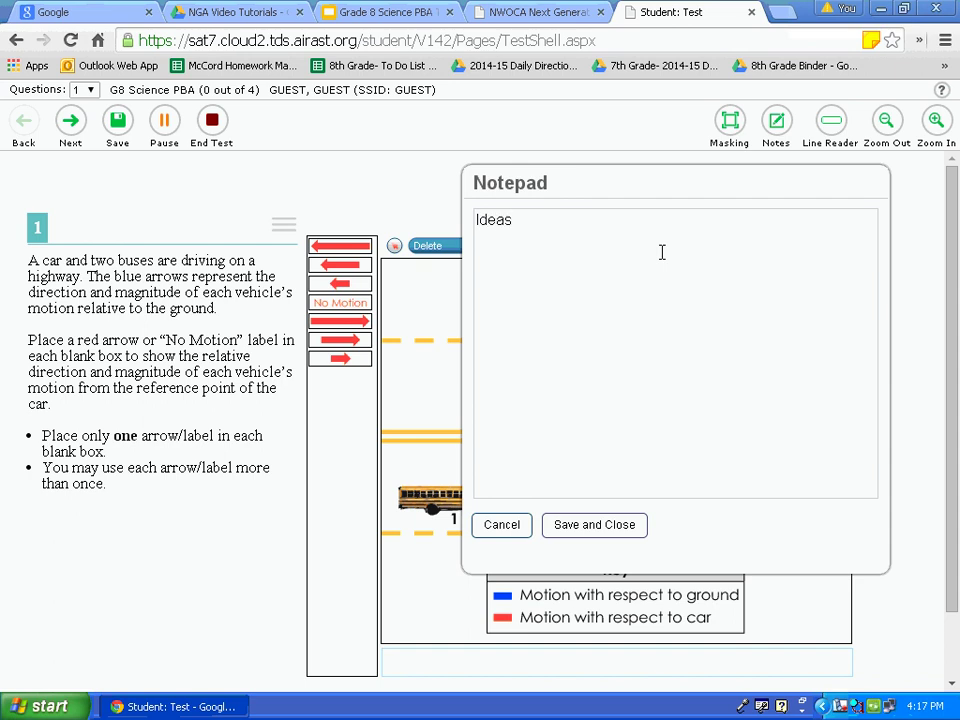
pyautogui.write('.')
pyautogui.click(617, 537)
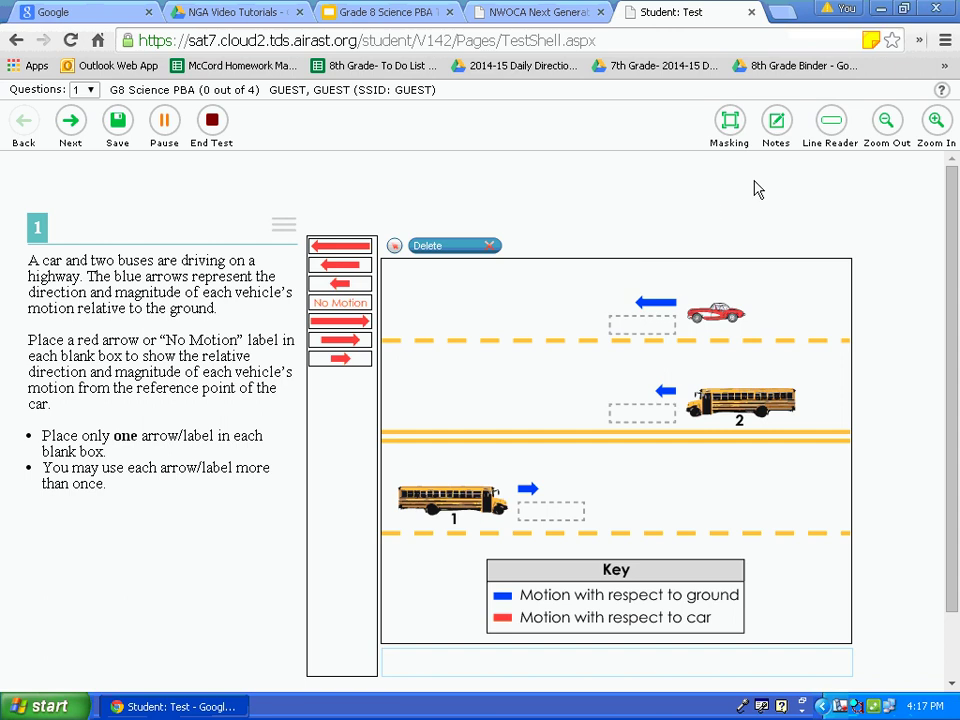
pyautogui.click(778, 122)
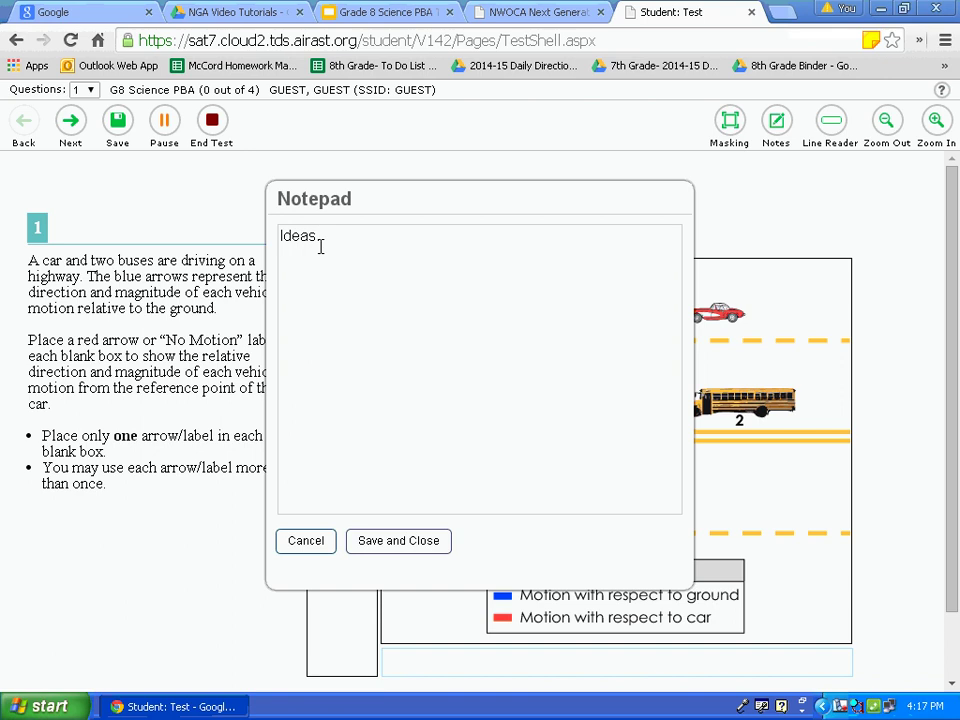
pyautogui.click(318, 541)
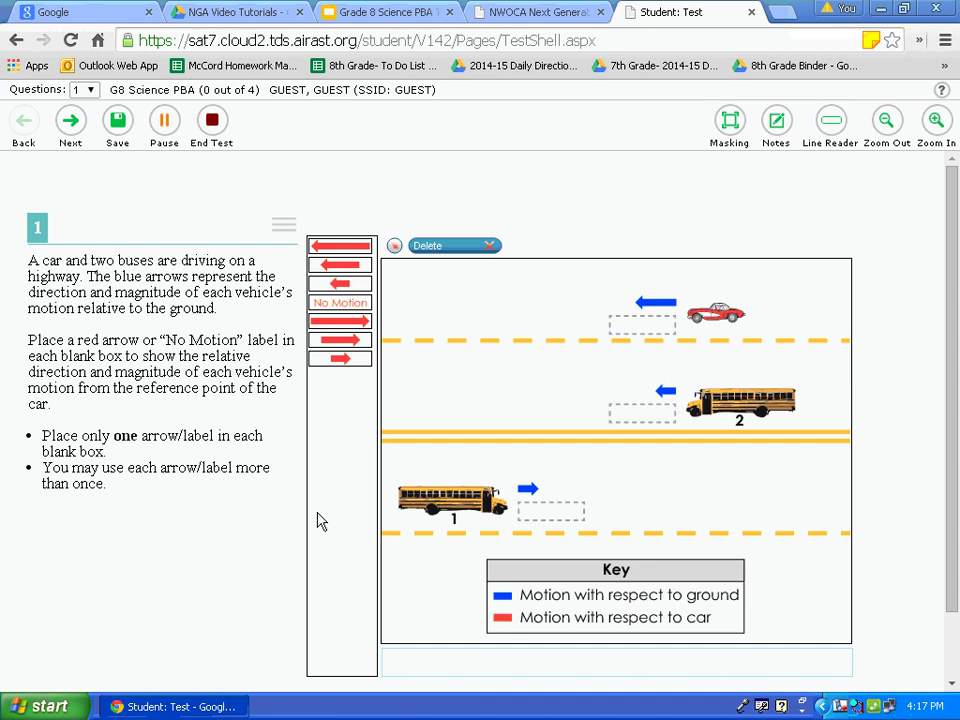
# Use the Line Reader to move the highlight down and up through question 1's text, and turn the tool off
pyautogui.click(836, 127)
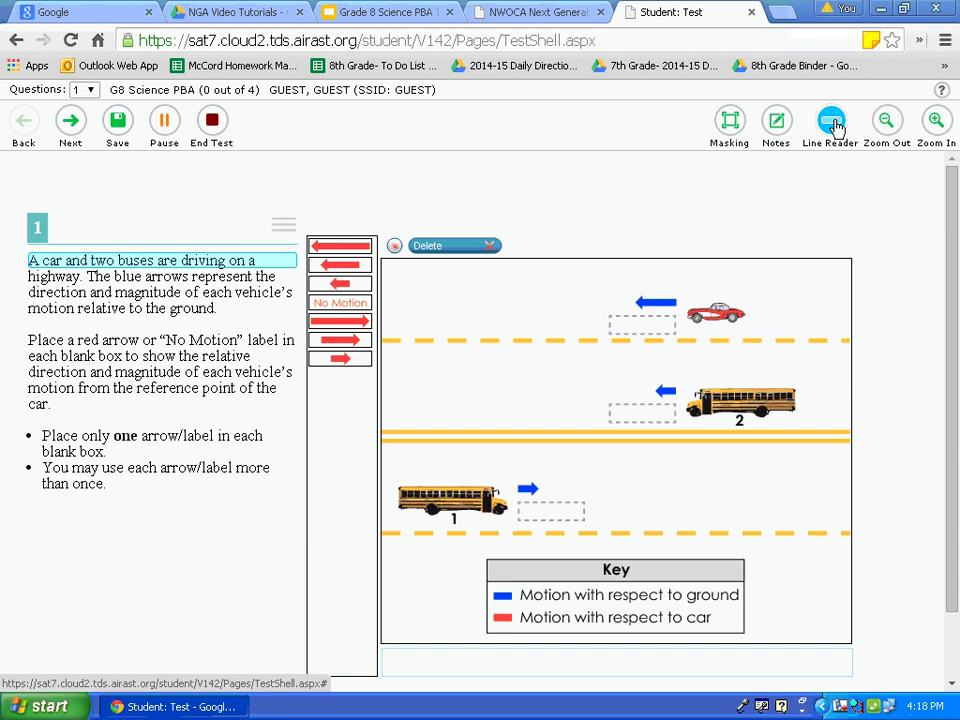
pyautogui.press('Down')
pyautogui.press('Down')
pyautogui.press('Down')
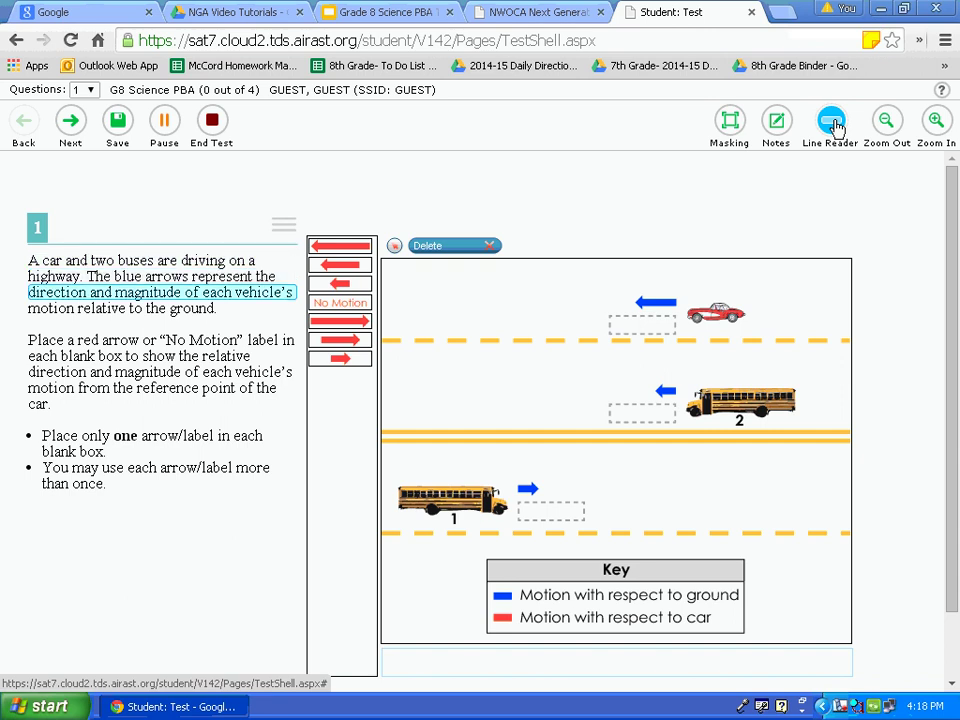
pyautogui.press('Up')
pyautogui.press('Up')
pyautogui.press('Up')
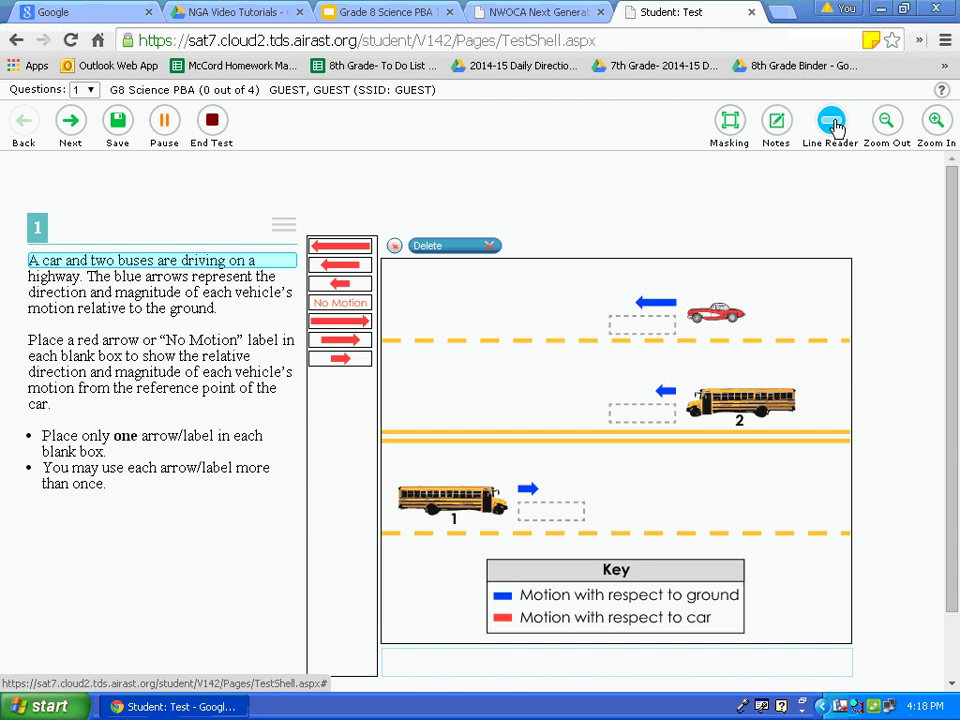
pyautogui.press('Down')
pyautogui.press('Down')
pyautogui.press('Down')
pyautogui.press('Down')
pyautogui.press('Down')
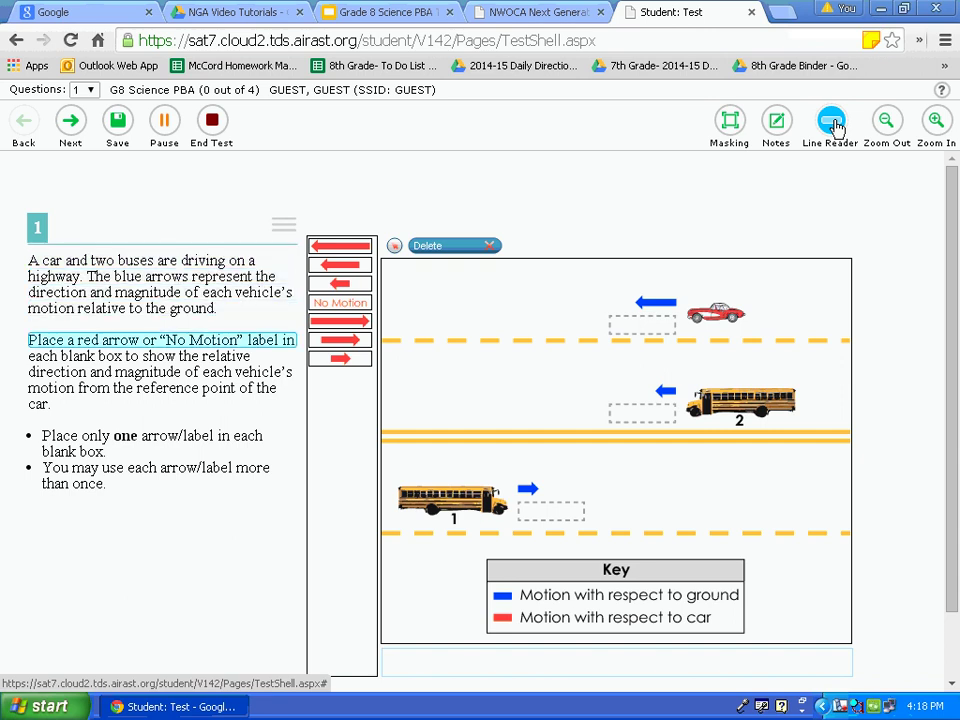
pyautogui.press('Down')
pyautogui.press('Down')
pyautogui.press('Down')
pyautogui.press('Down')
pyautogui.press('Down')
pyautogui.press('Down')
pyautogui.press('Down')
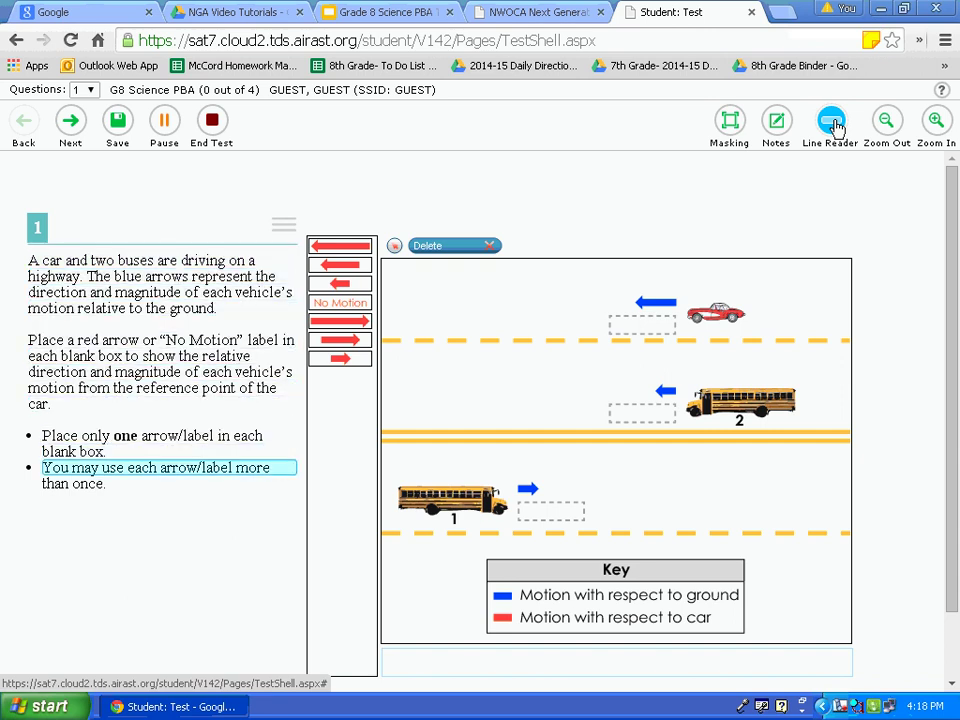
pyautogui.press('Up')
pyautogui.press('Up')
pyautogui.press('Up')
pyautogui.press('Up')
pyautogui.press('Up')
pyautogui.press('Up')
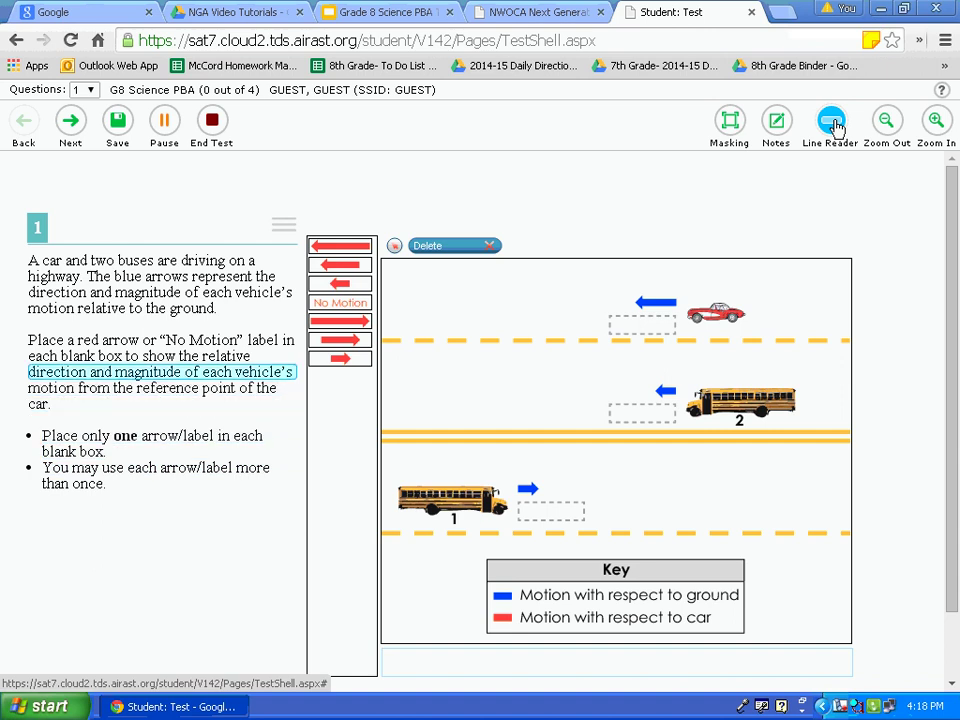
pyautogui.click(836, 127)
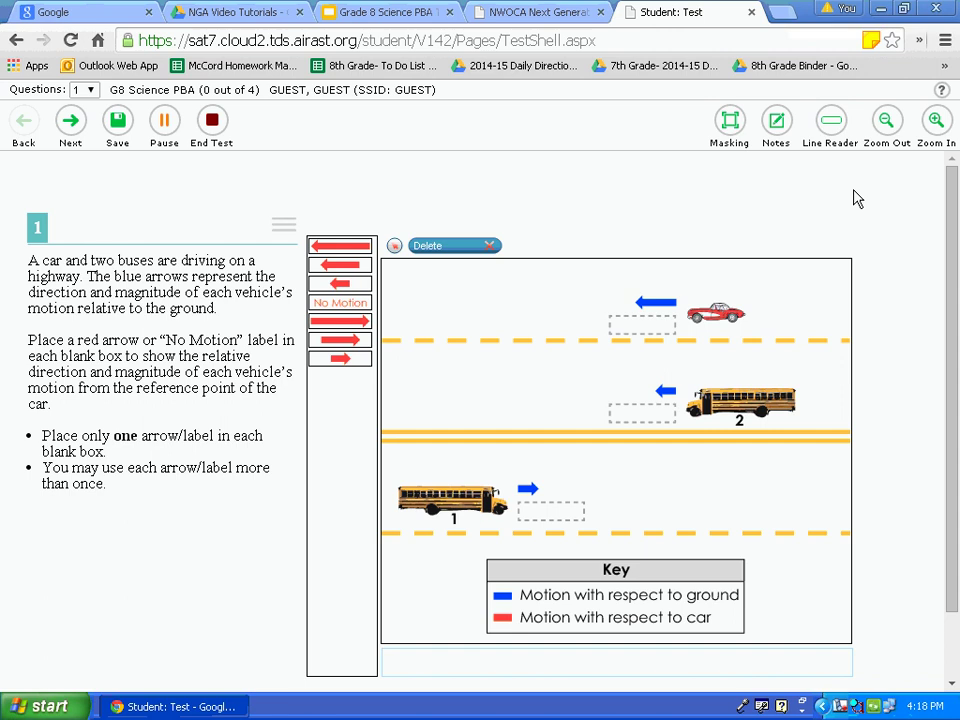
# Enlarge question 1 by two zoom levels, examine the magnified diagram and restore the original zoom
pyautogui.click(935, 122)
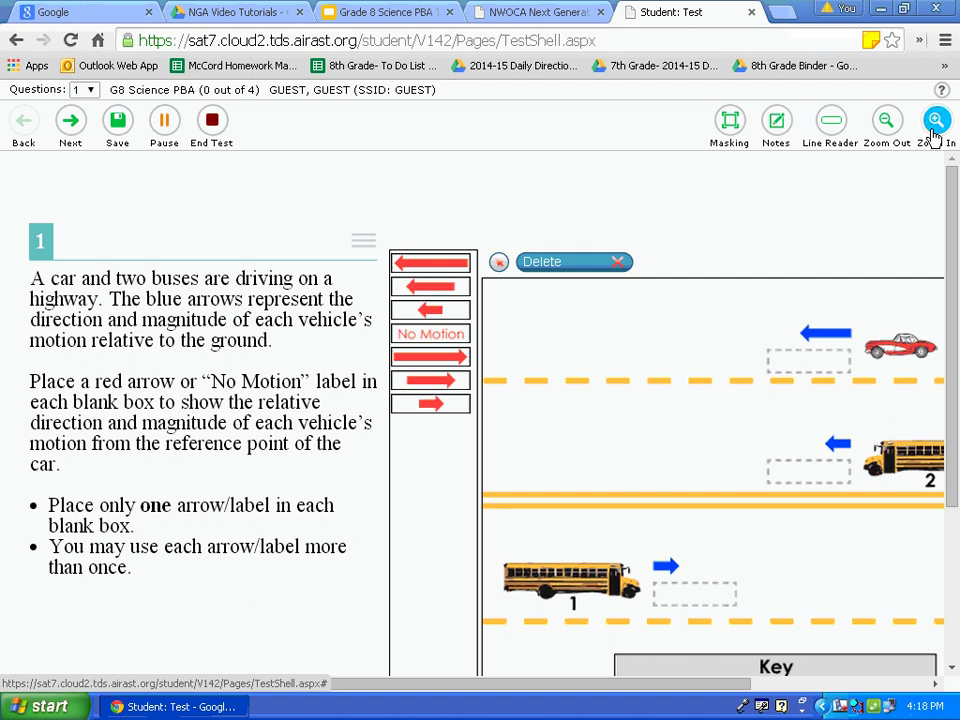
pyautogui.click(935, 128)
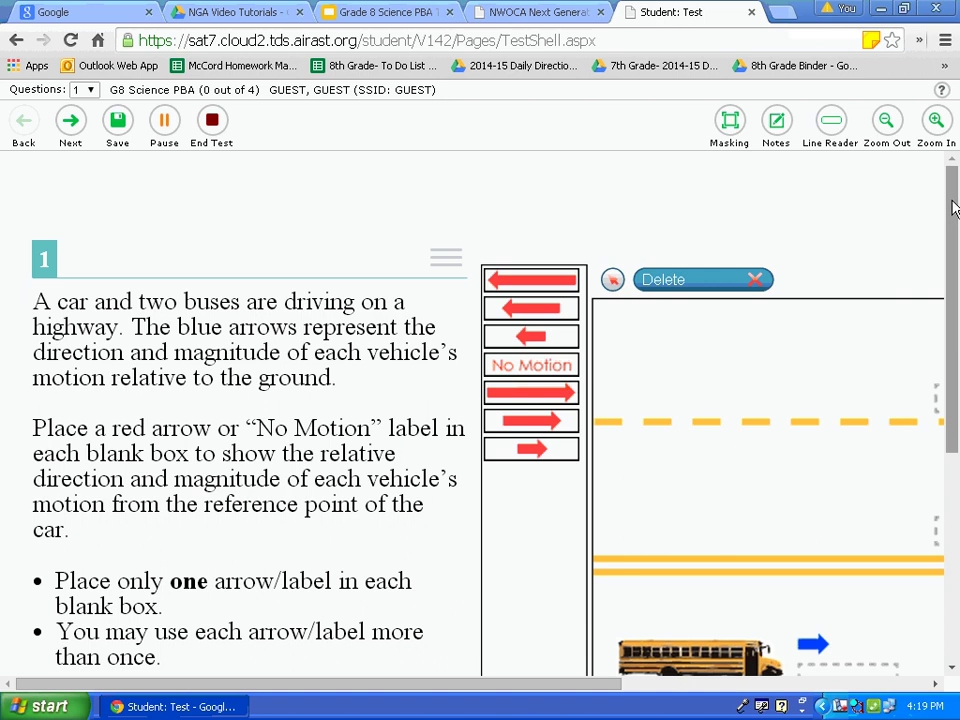
pyautogui.moveTo(952, 208); pyautogui.dragTo(945, 405)
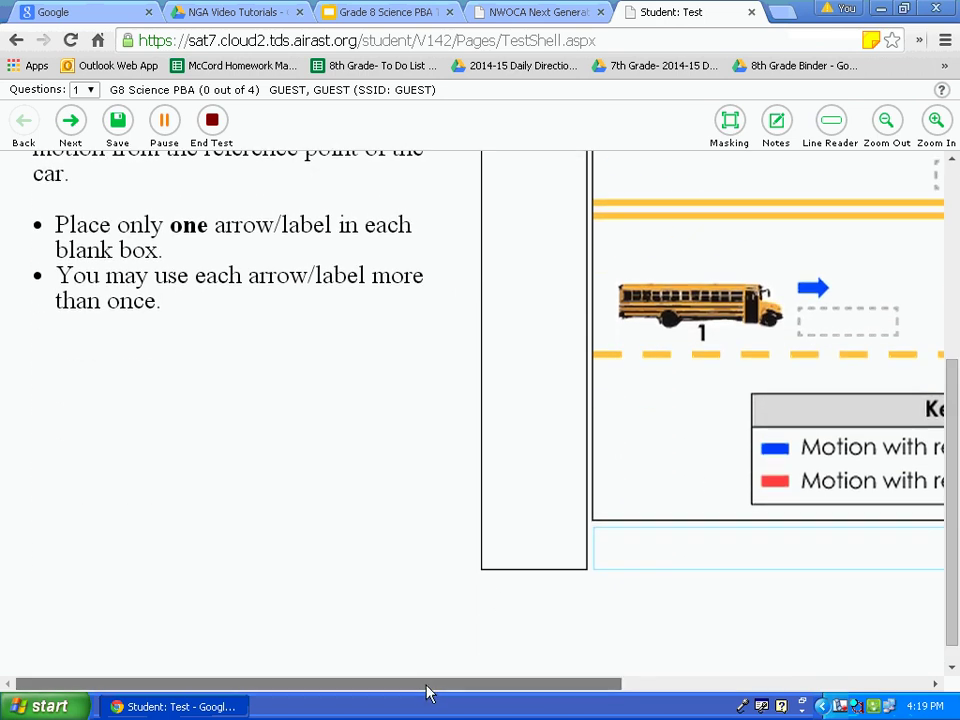
pyautogui.moveTo(426, 684); pyautogui.dragTo(658, 671)
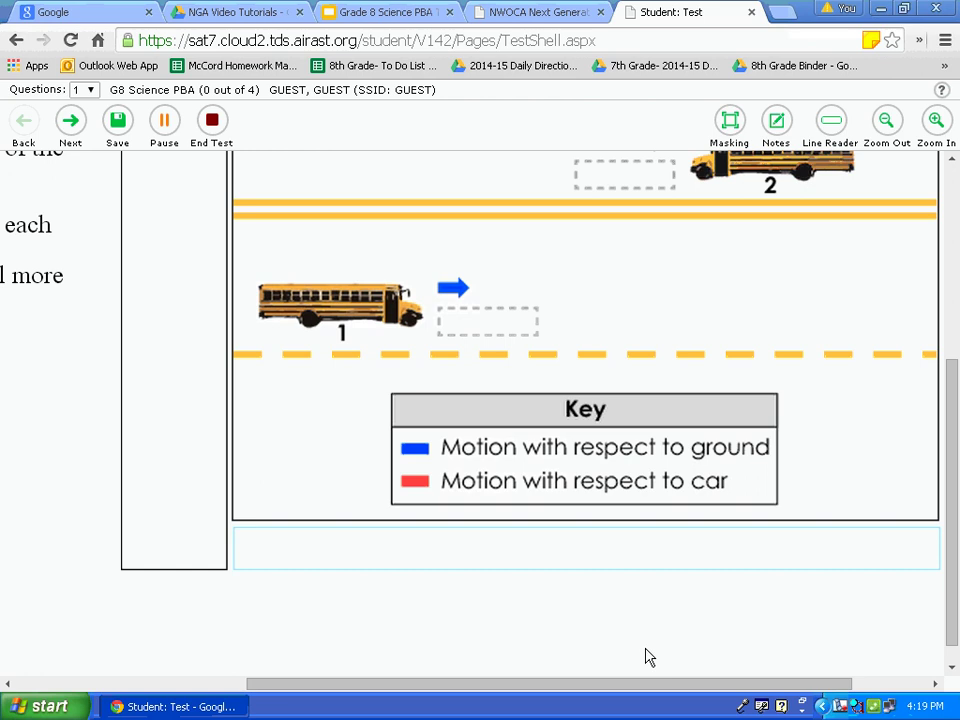
pyautogui.scroll(3, 753, 444)
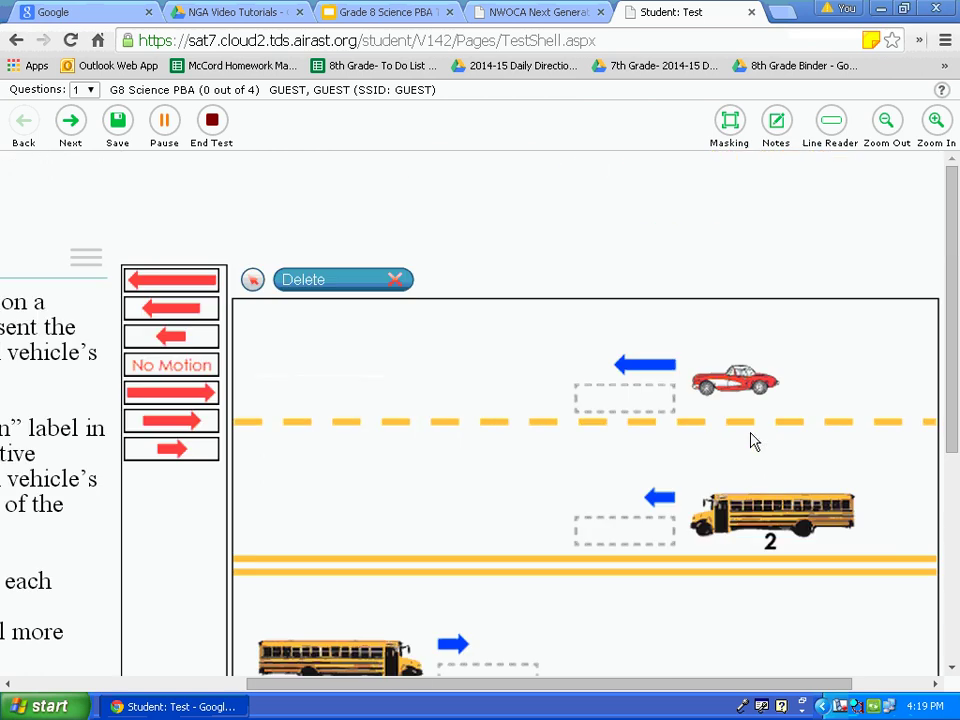
pyautogui.click(887, 121)
pyautogui.click(887, 121)
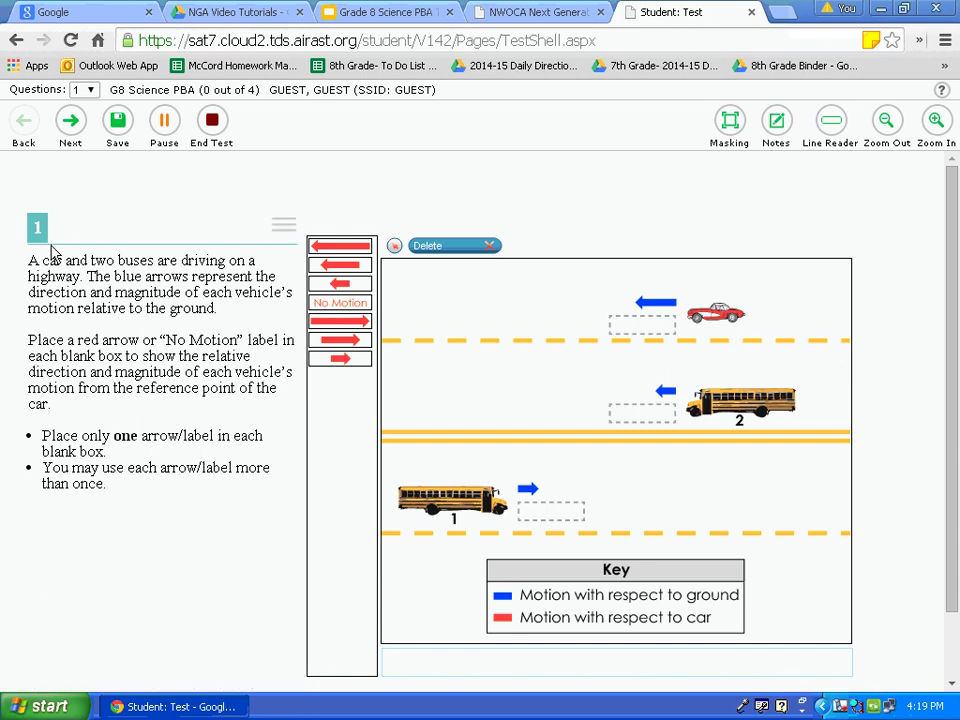
# View the tutorial for question 1 on adding and moving objects in the answer area, and close it
pyautogui.click(285, 228)
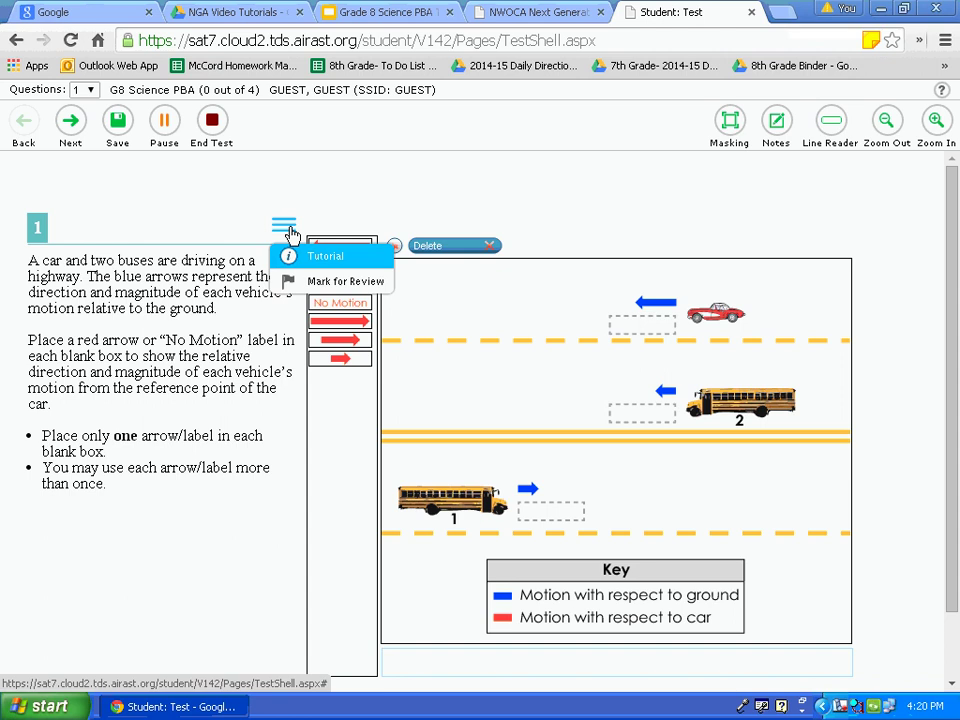
pyautogui.click(308, 256)
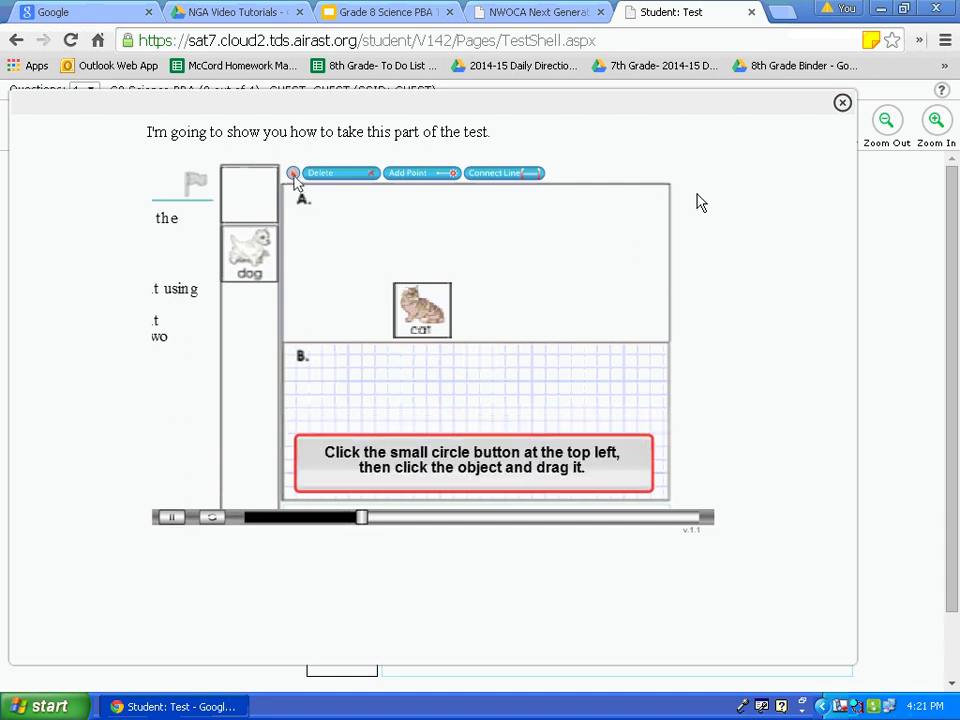
pyautogui.click(842, 102)
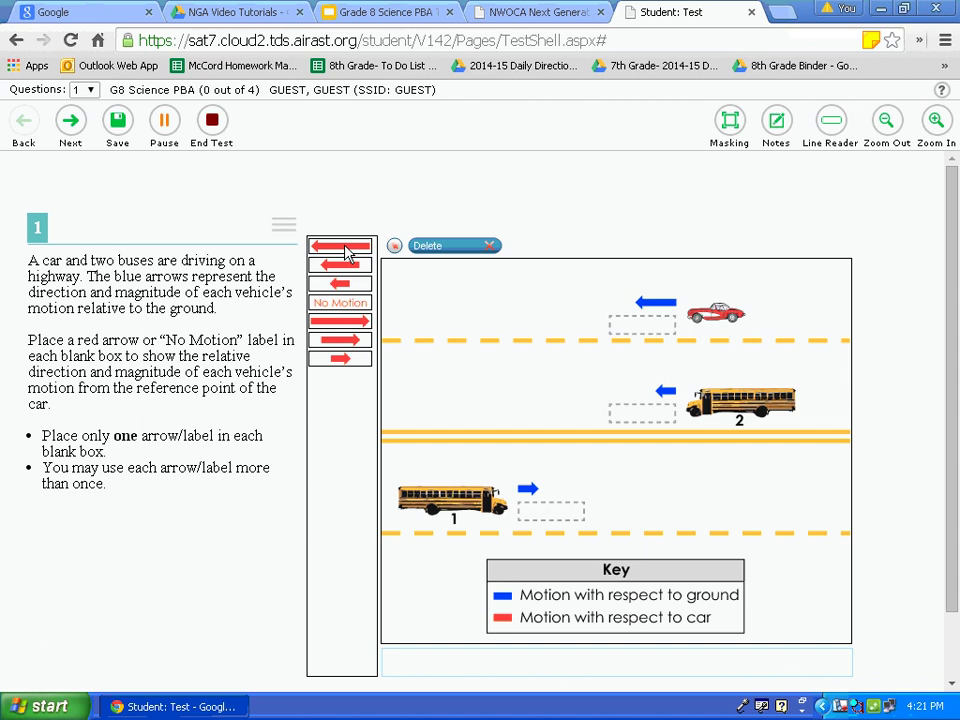
# Place the longest left-pointing red arrow in the car's blank box, delete it and leave the delete mode
pyautogui.moveTo(345, 252); pyautogui.dragTo(645, 336)
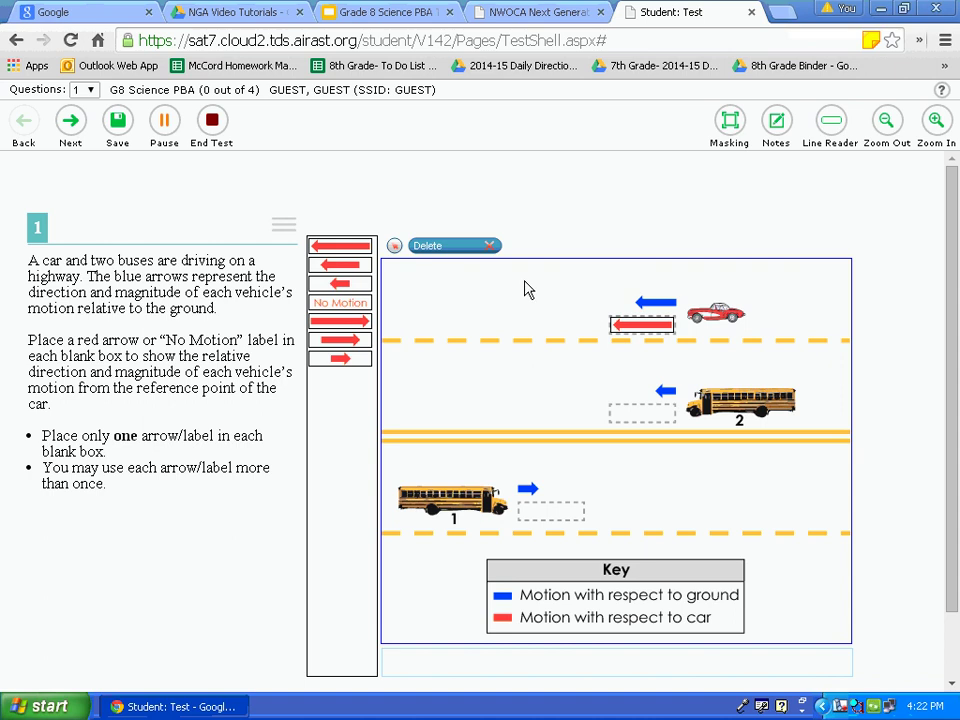
pyautogui.click(490, 246)
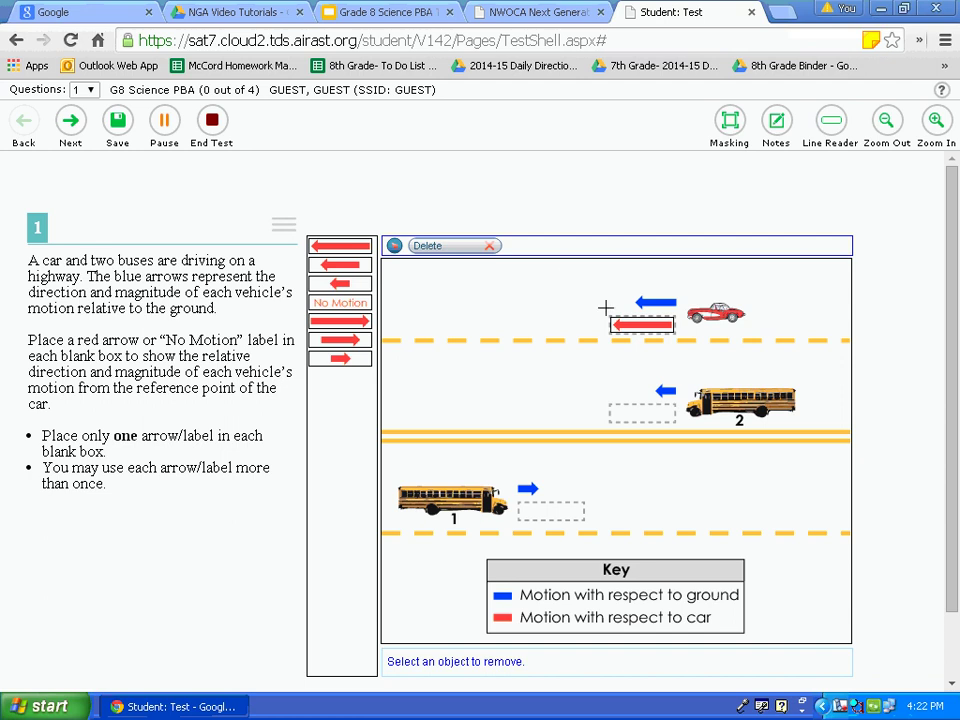
pyautogui.click(630, 324)
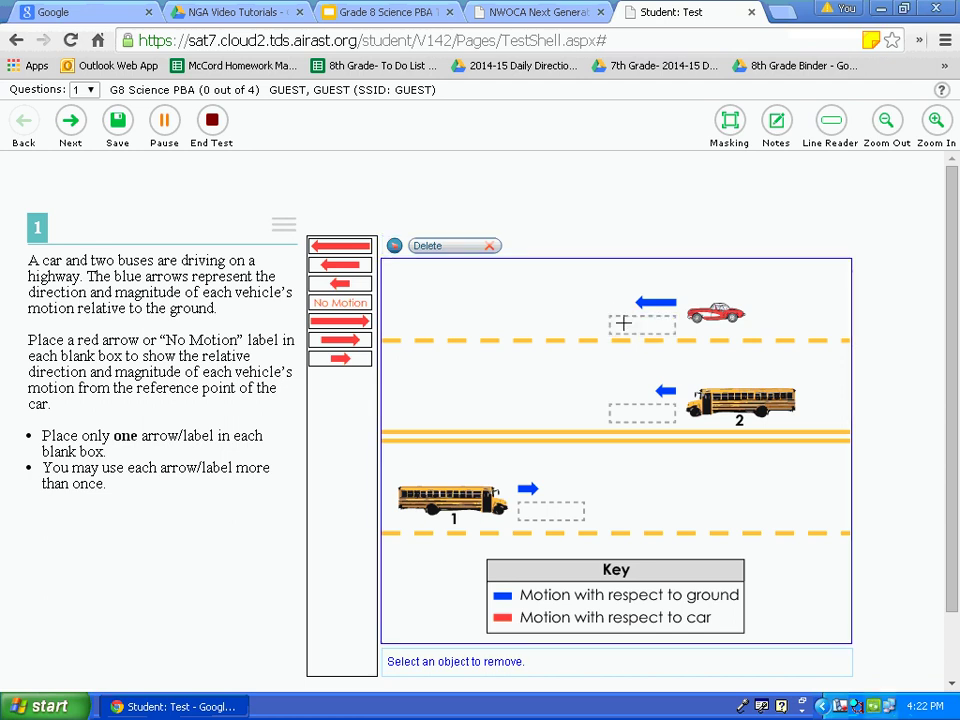
pyautogui.click(394, 247)
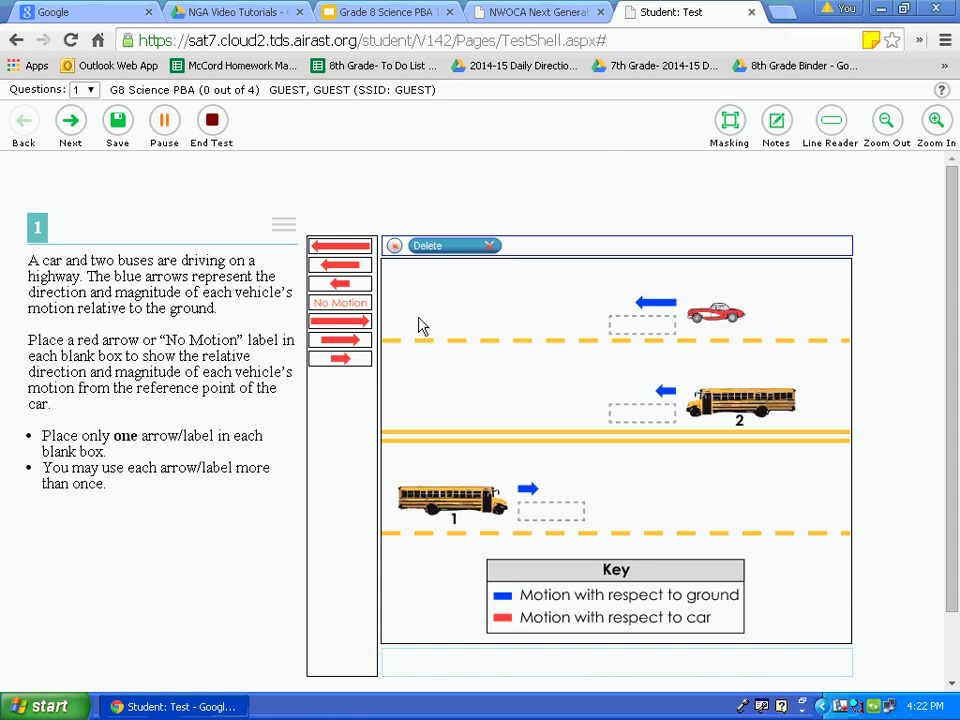
pyautogui.scroll(-1, 420, 330)
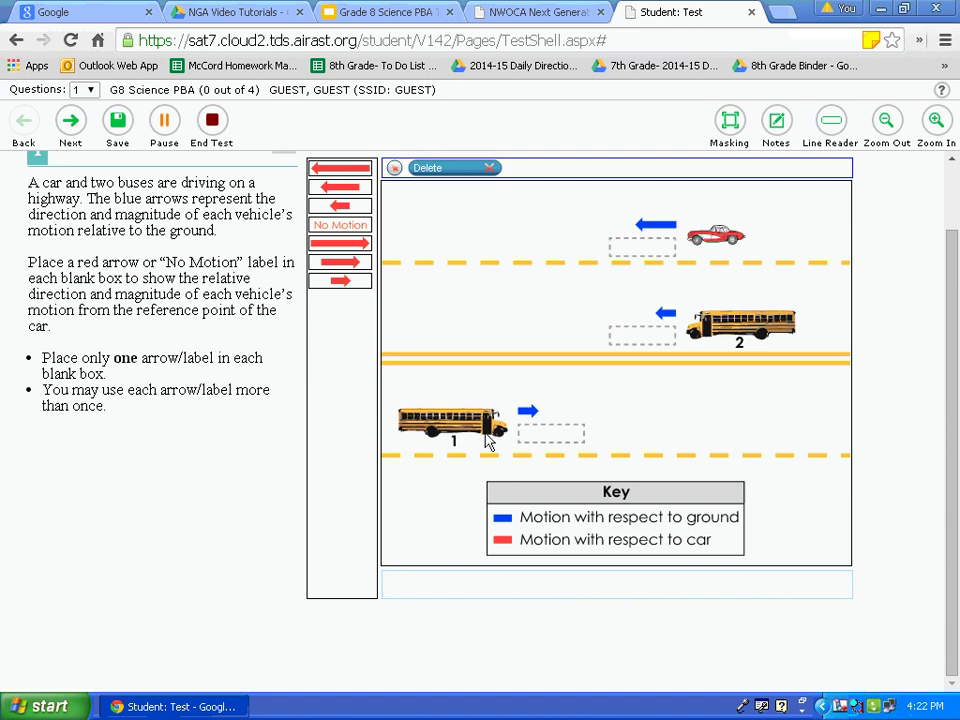
pyautogui.scroll(1, 160, 288)
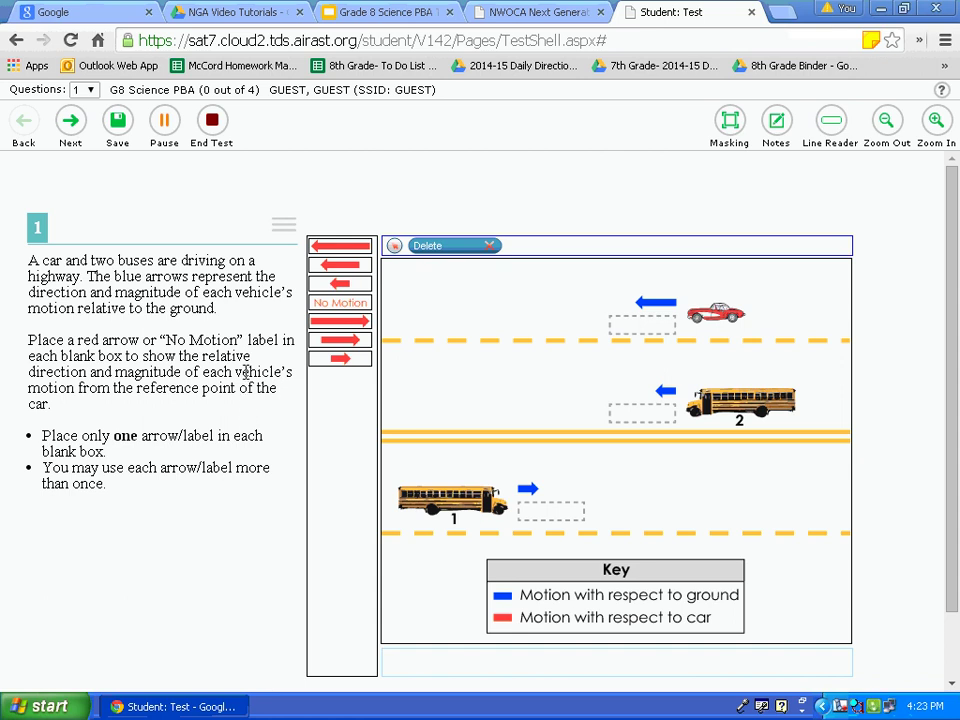
# Mark question 1 for review and check its marked entry in the list of questions
pyautogui.click(286, 229)
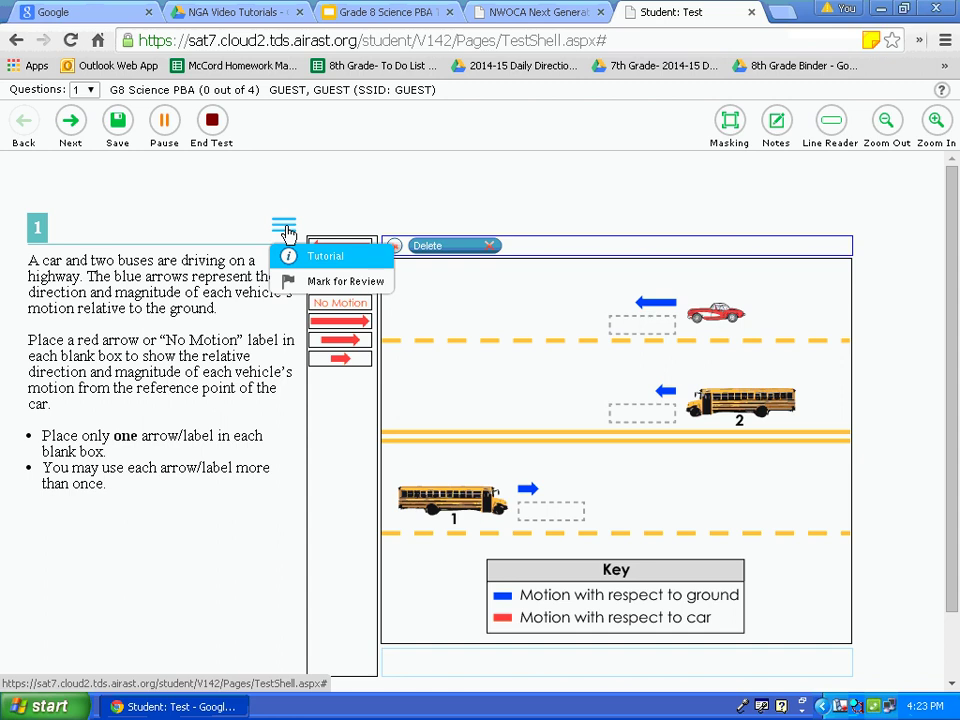
pyautogui.click(303, 283)
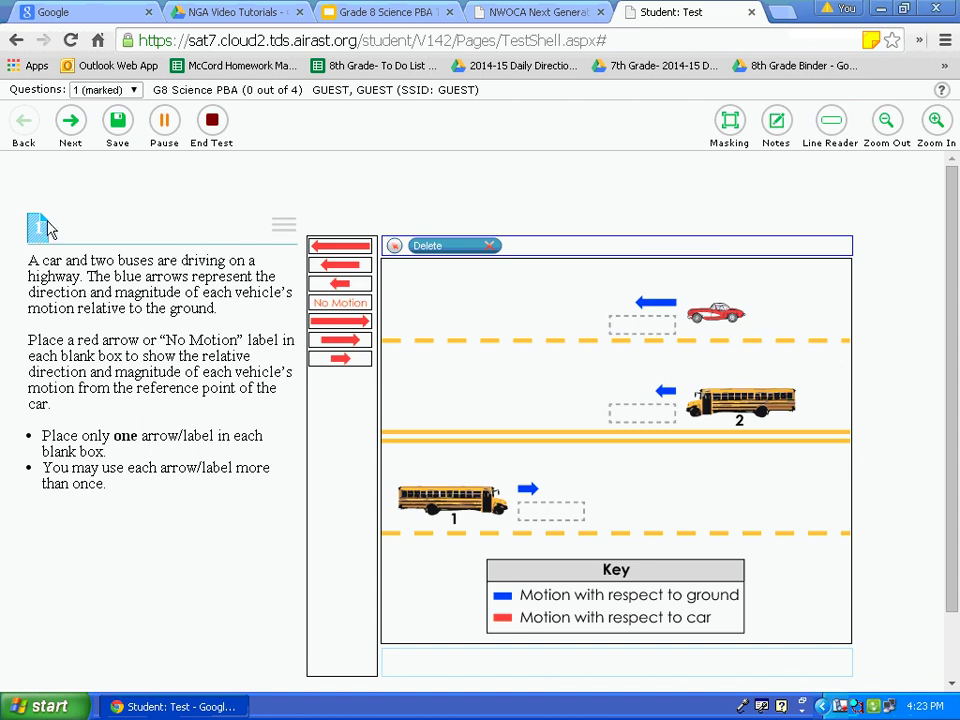
pyautogui.click(133, 90)
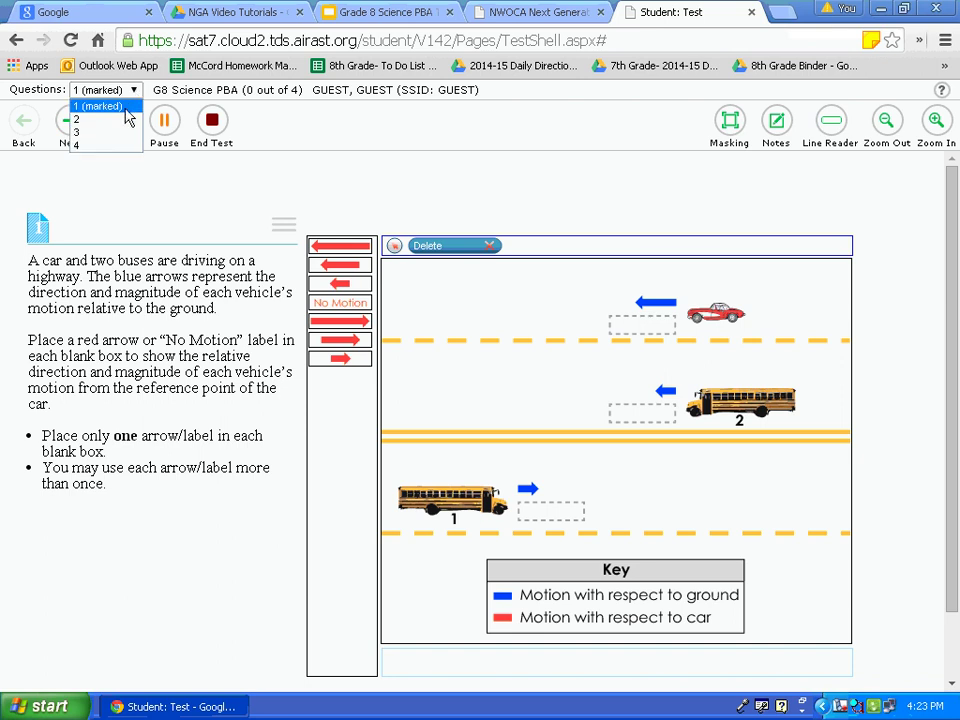
pyautogui.click(133, 92)
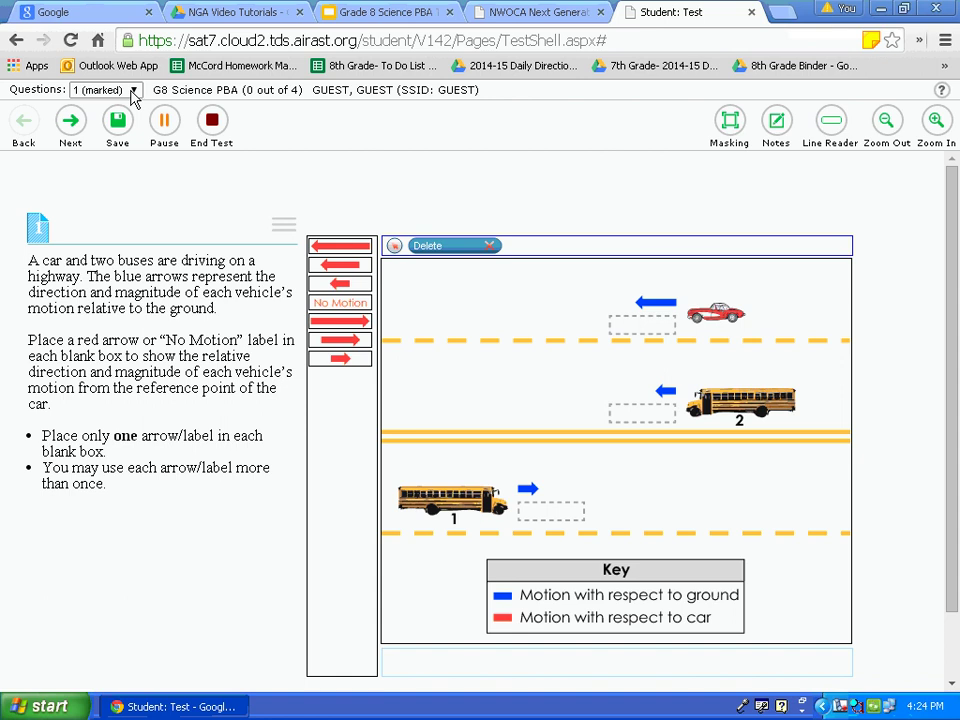
# Highlight the word "buses" and the phrase "No Motion" in question 1's text
pyautogui.doubleClick(135, 260)
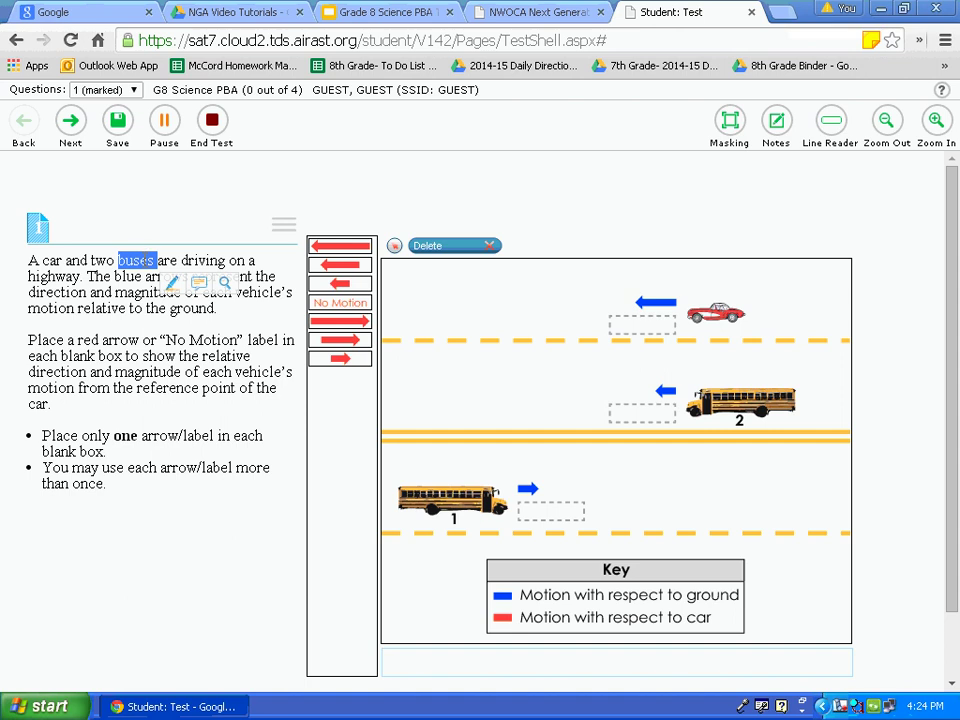
pyautogui.click(286, 229)
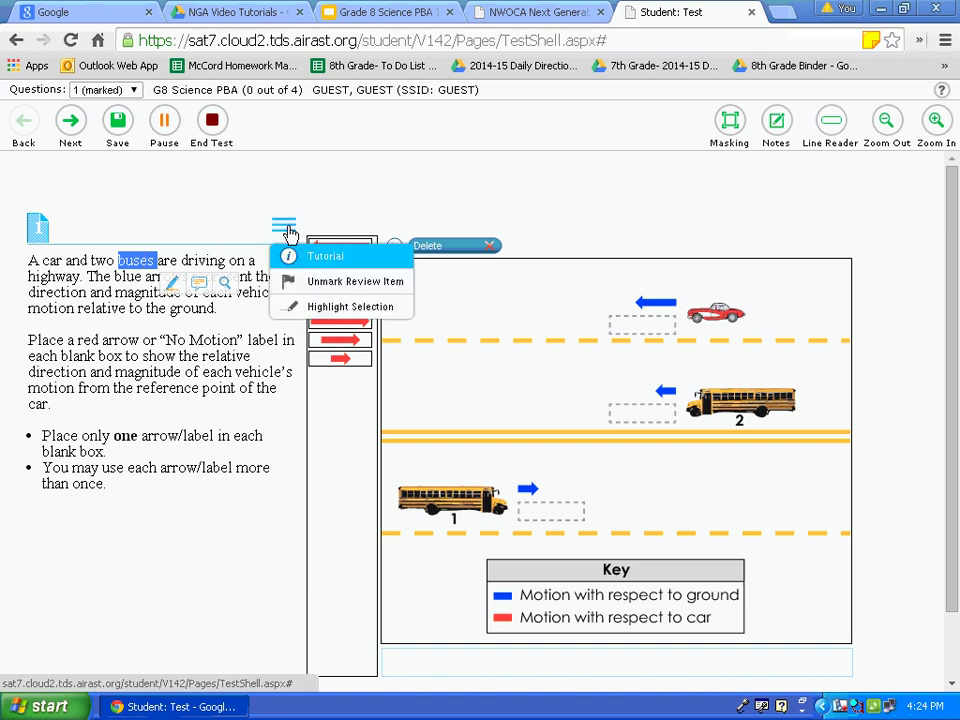
pyautogui.click(336, 309)
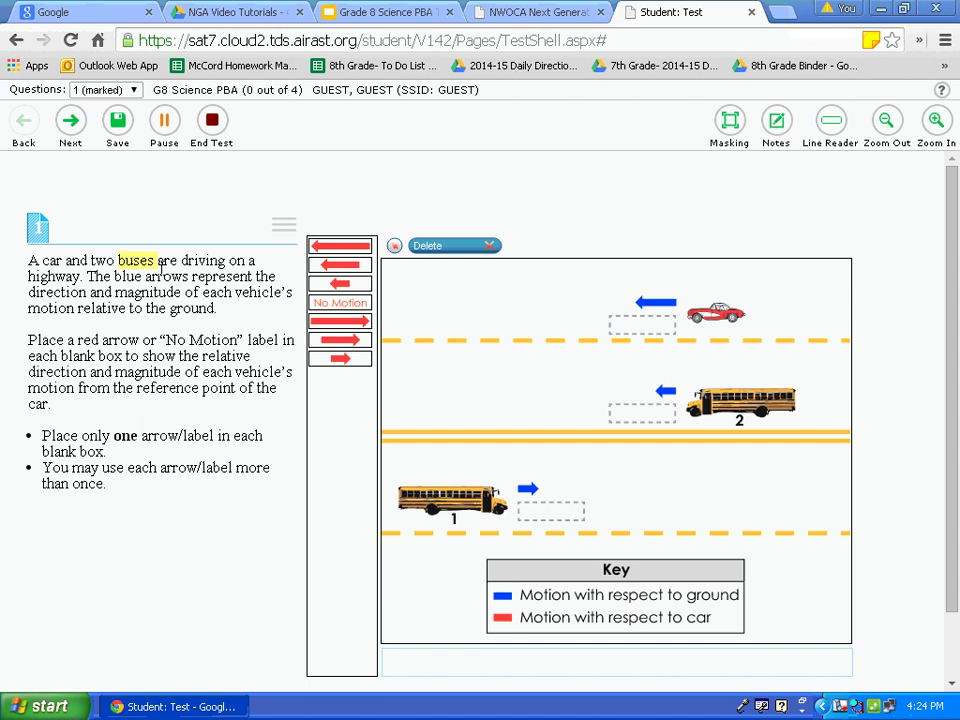
pyautogui.moveTo(166, 341); pyautogui.dragTo(238, 343)
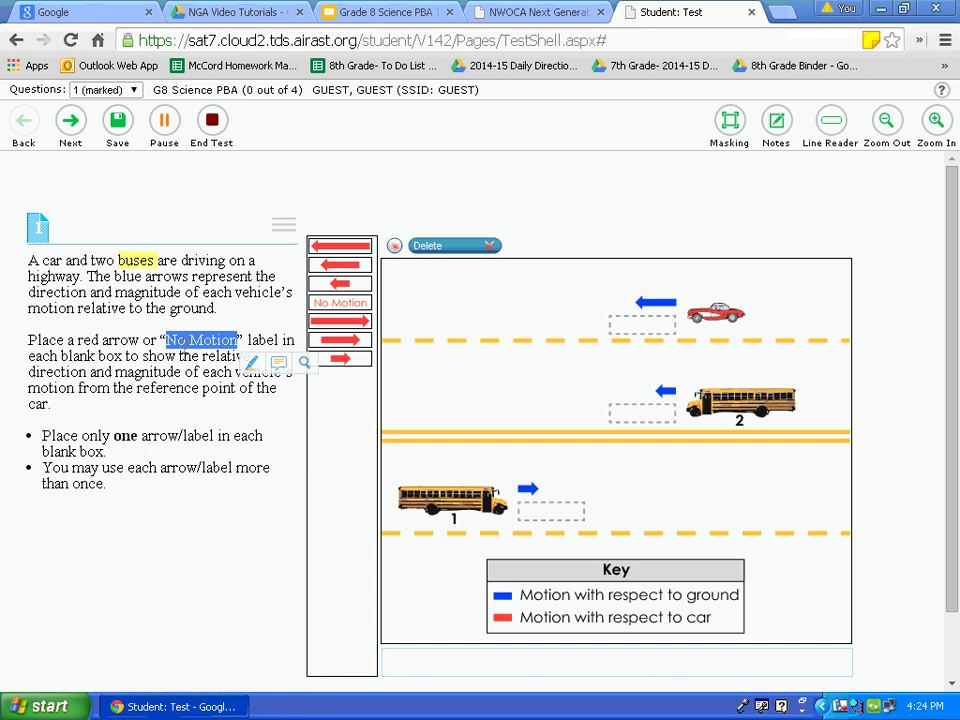
pyautogui.rightClick(191, 341)
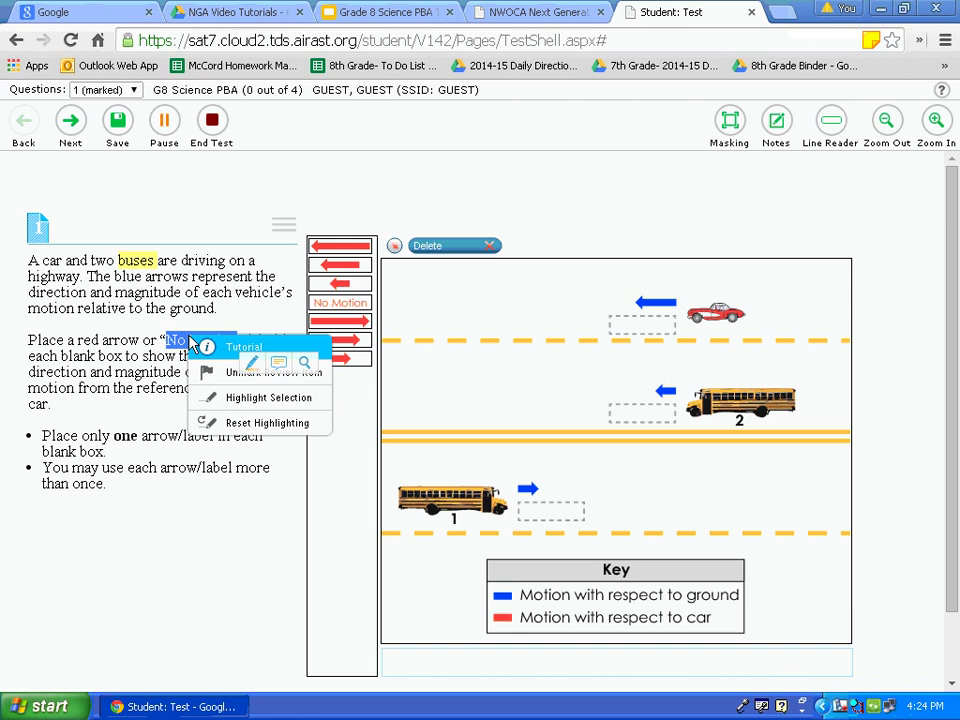
pyautogui.click(246, 397)
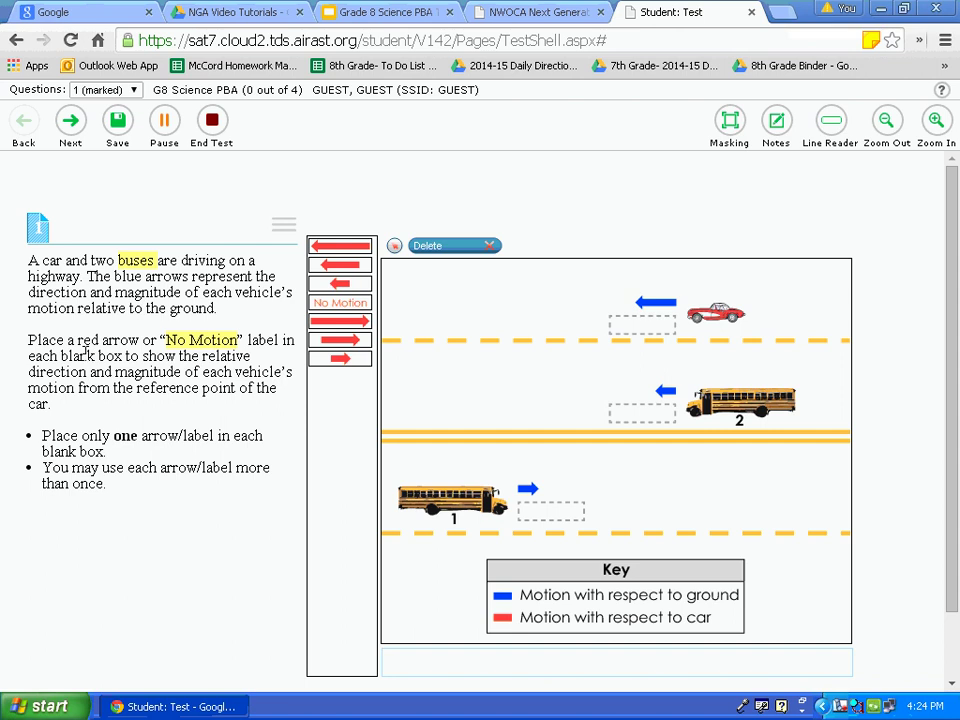
# Reset all highlighting in question 1's text
pyautogui.click(284, 228)
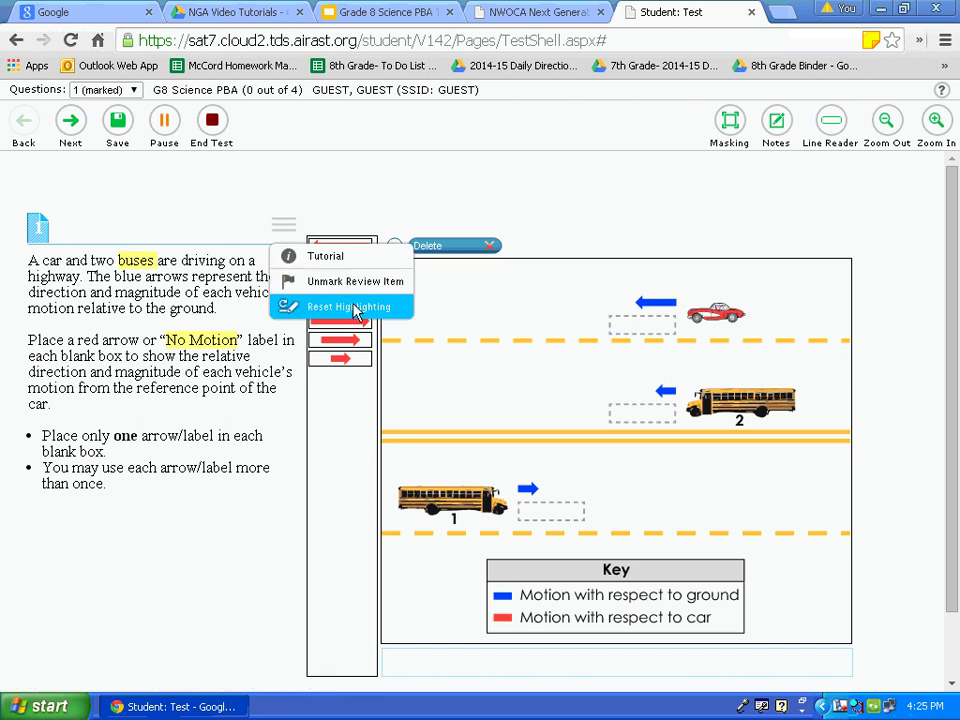
pyautogui.click(283, 224)
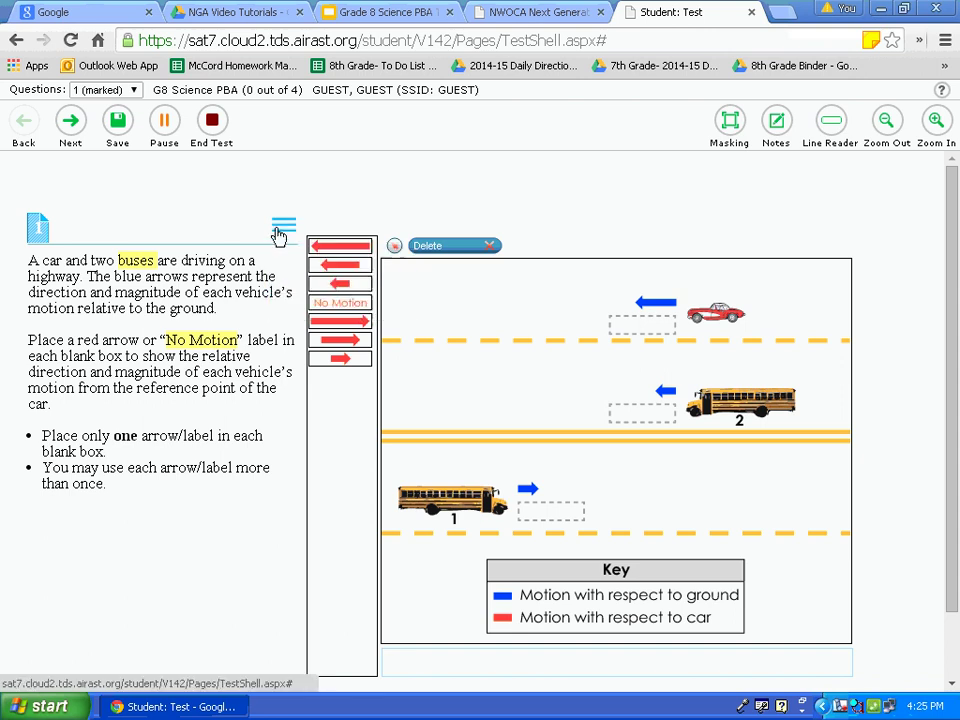
pyautogui.rightClick(61, 350)
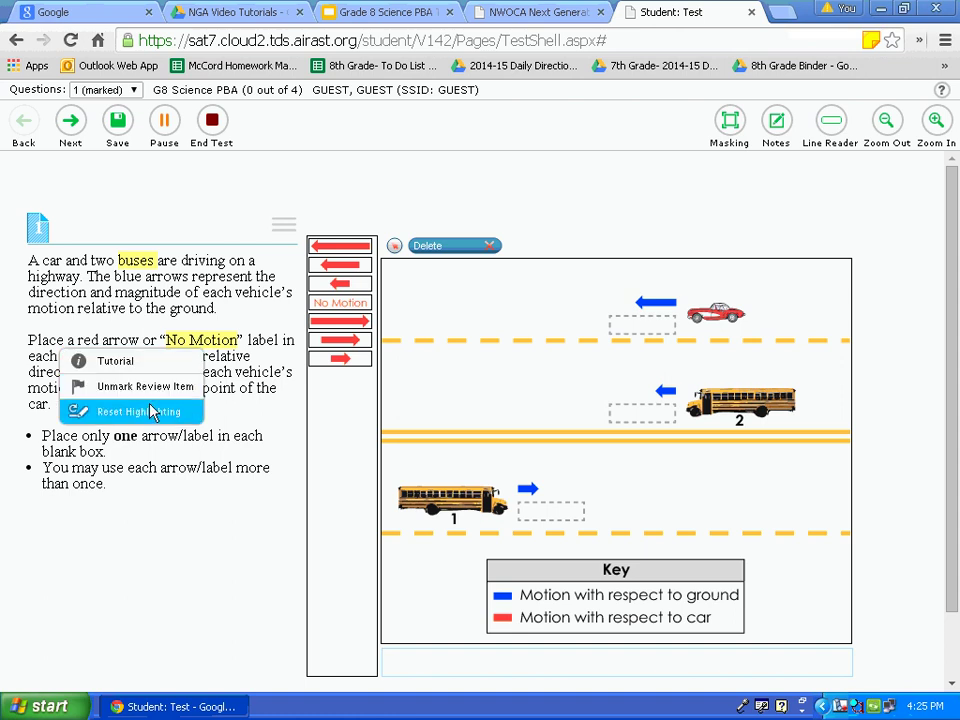
pyautogui.click(179, 416)
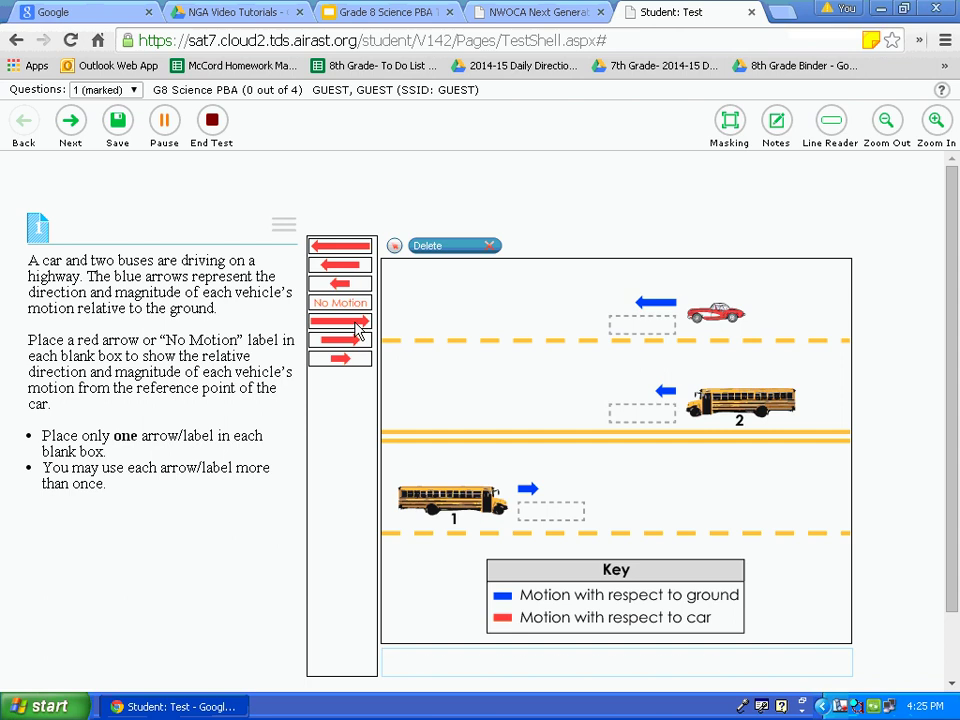
# Place the longest right-pointing red arrow in bus 1's blank box and advance to question 2
pyautogui.moveTo(358, 330); pyautogui.dragTo(556, 524)
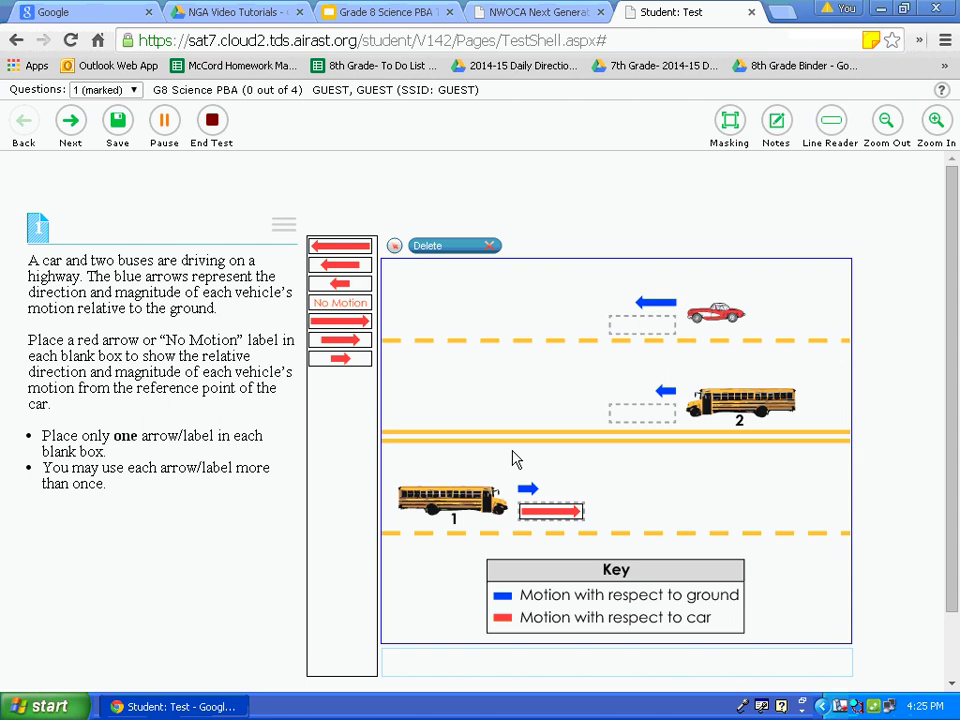
pyautogui.click(71, 121)
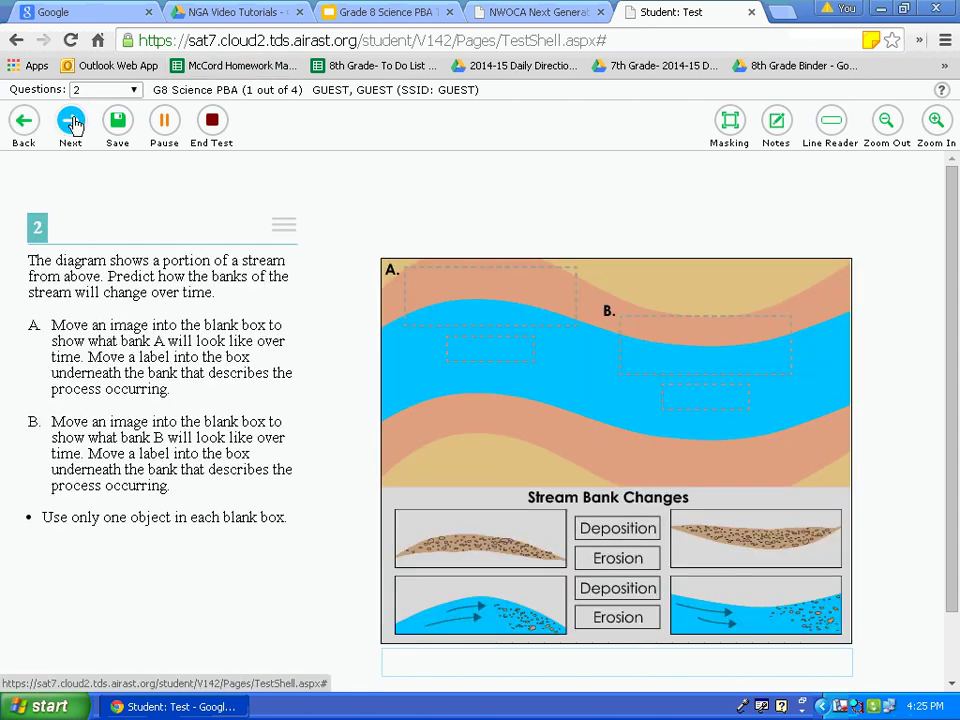
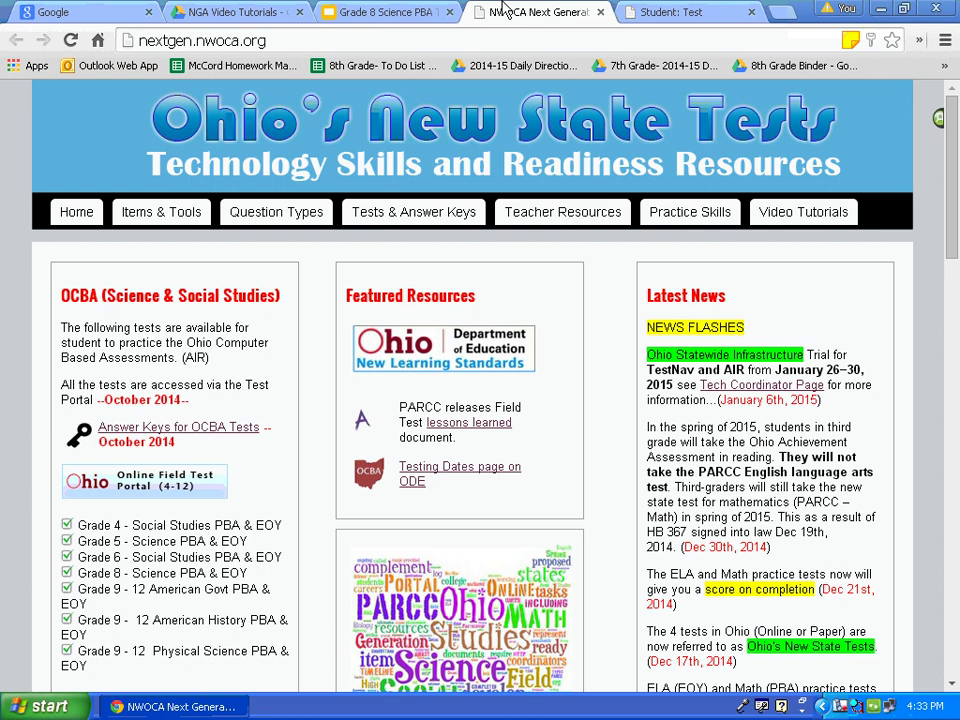
# Open the Ohio Online Field Test Portal, sign in to a guest session and confirm the student details with grade level 8
pyautogui.click(193, 487)
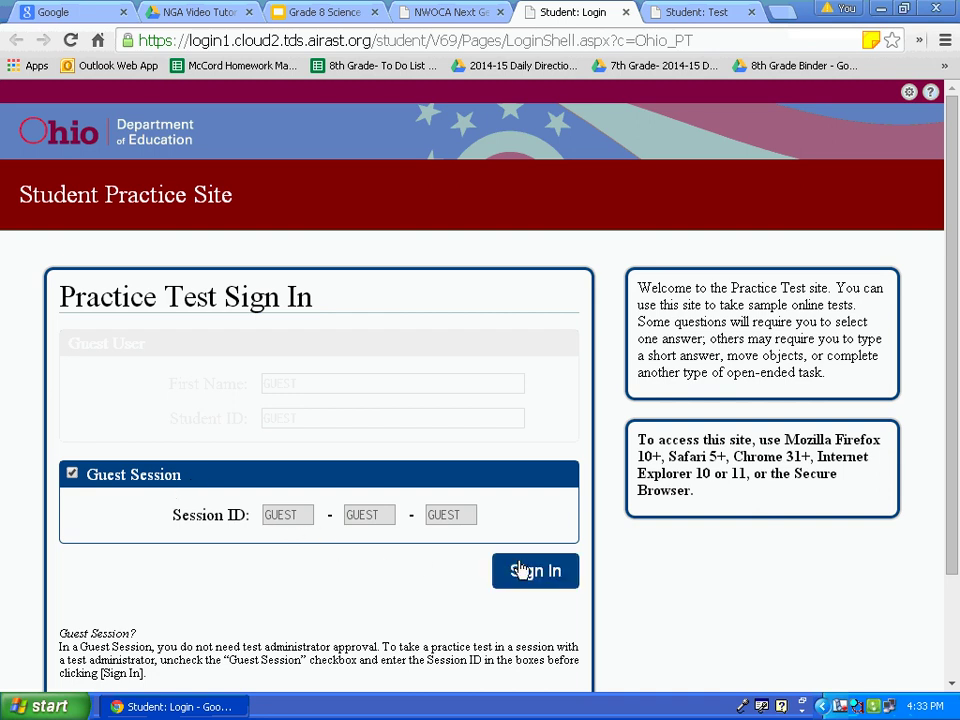
pyautogui.click(550, 569)
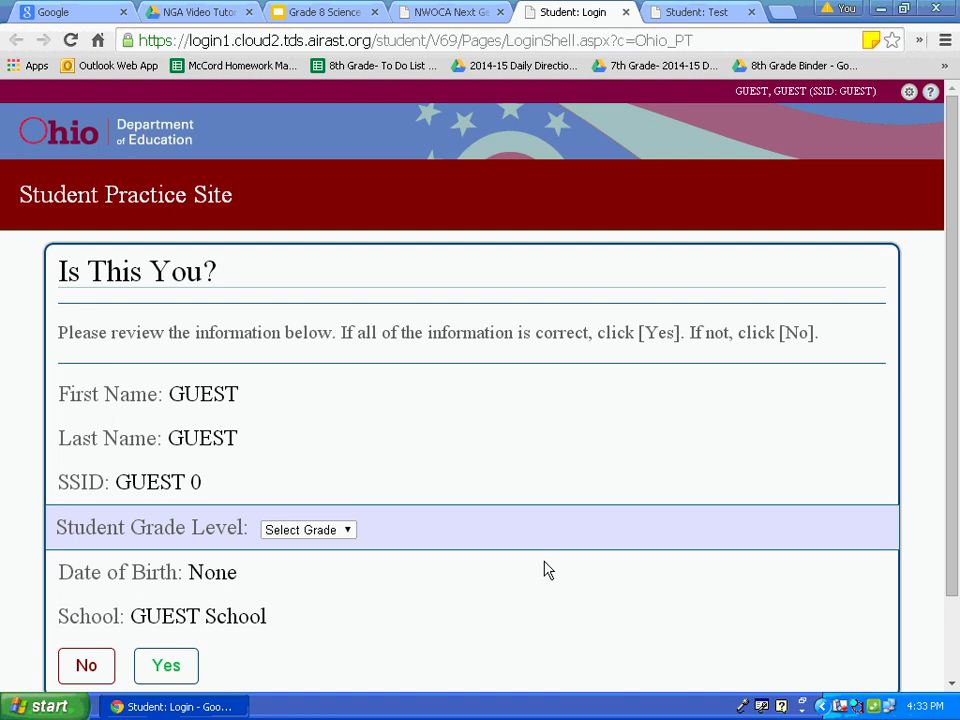
pyautogui.click(347, 532)
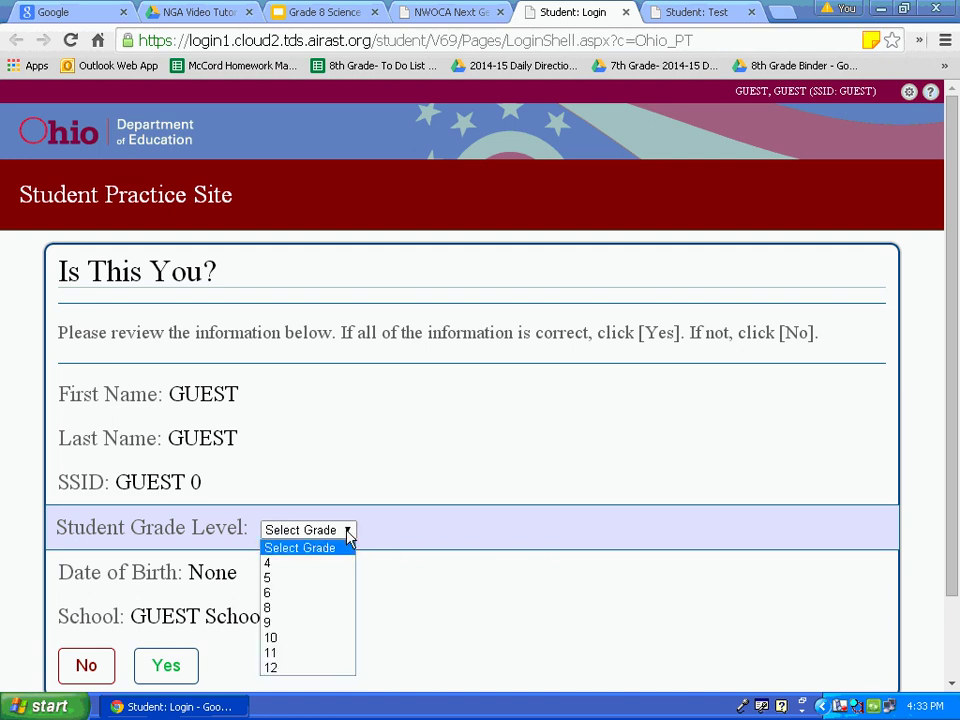
pyautogui.click(333, 611)
pyautogui.click(174, 660)
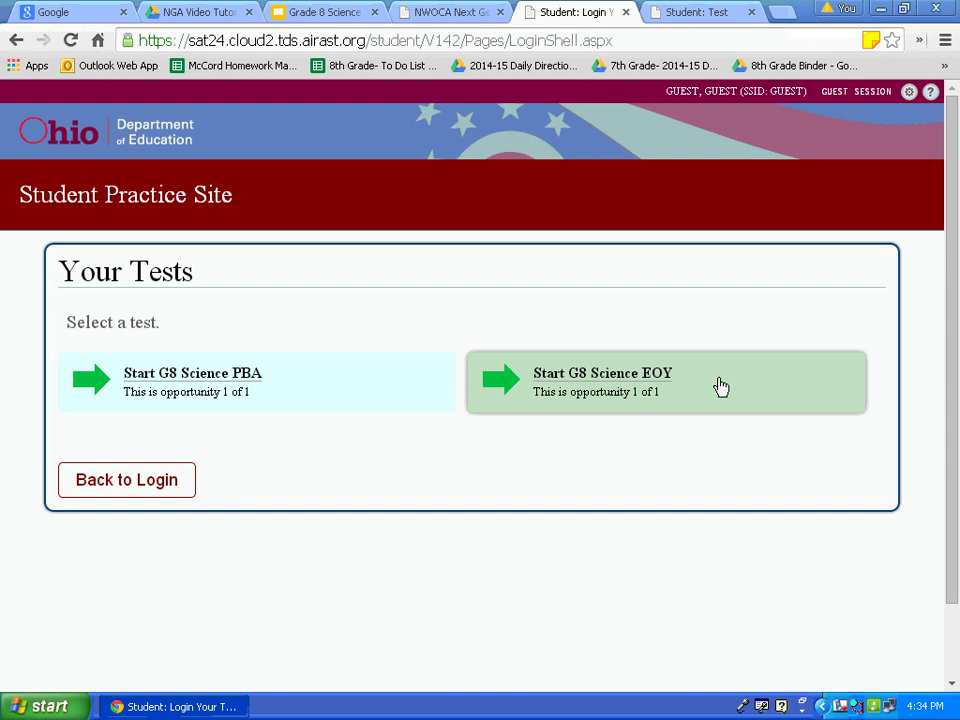
# Choose the G8 Science EOY test and apply settings with Masking On and the Light Blue color choice
pyautogui.click(721, 387)
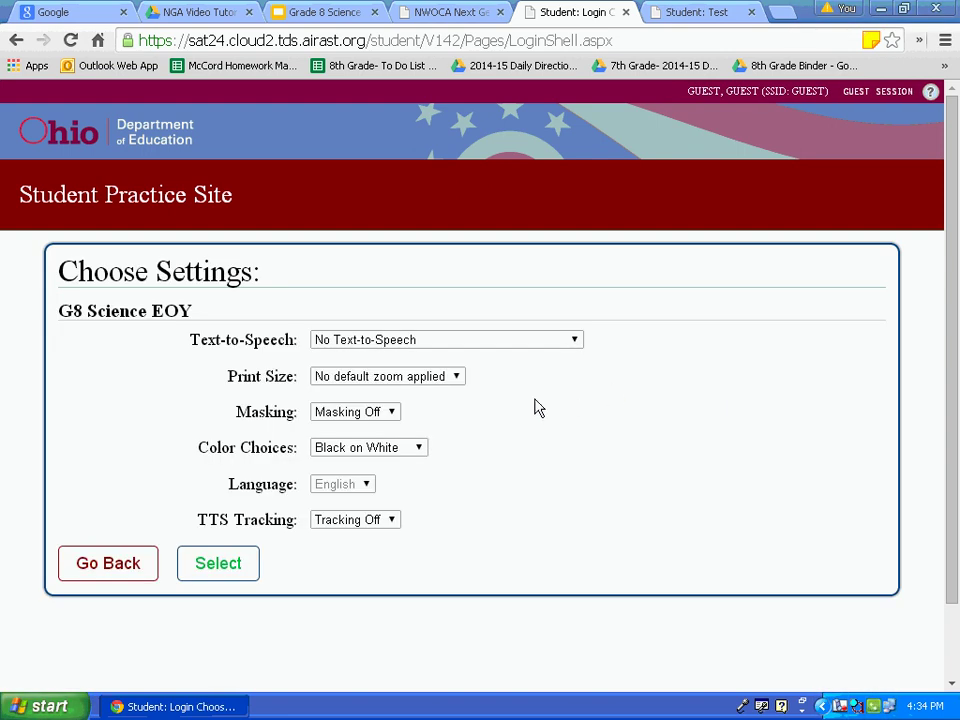
pyautogui.click(396, 413)
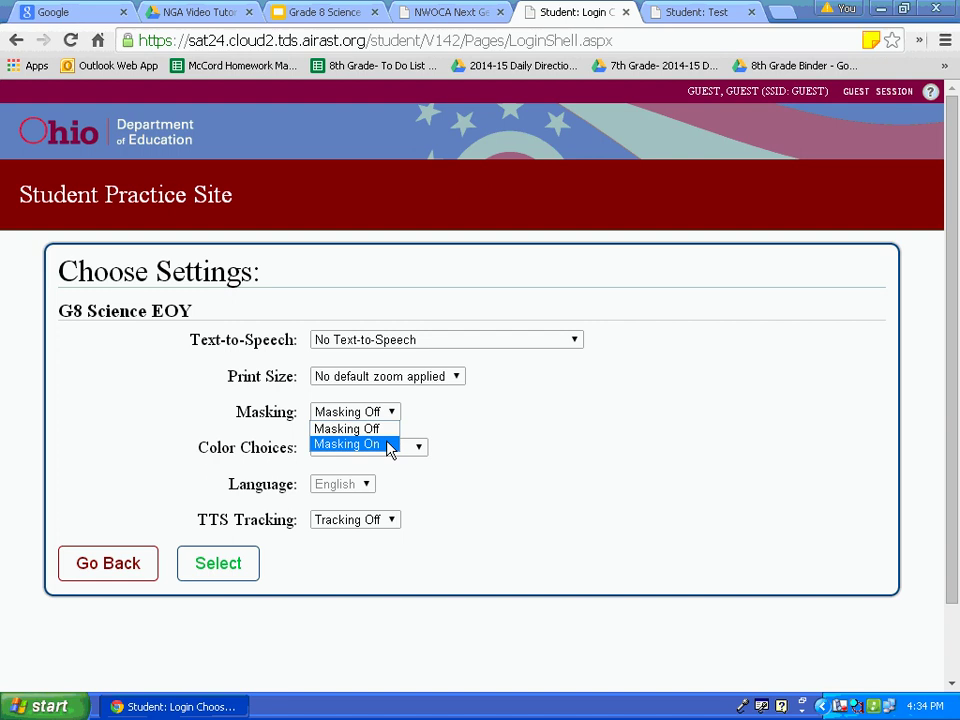
pyautogui.click(389, 446)
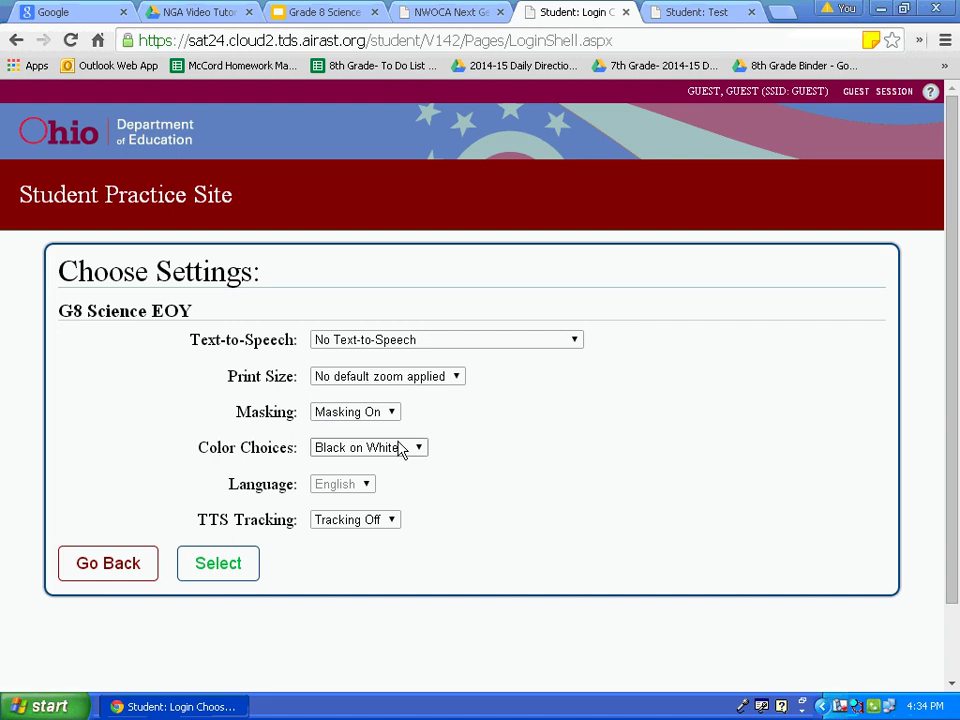
pyautogui.click(396, 452)
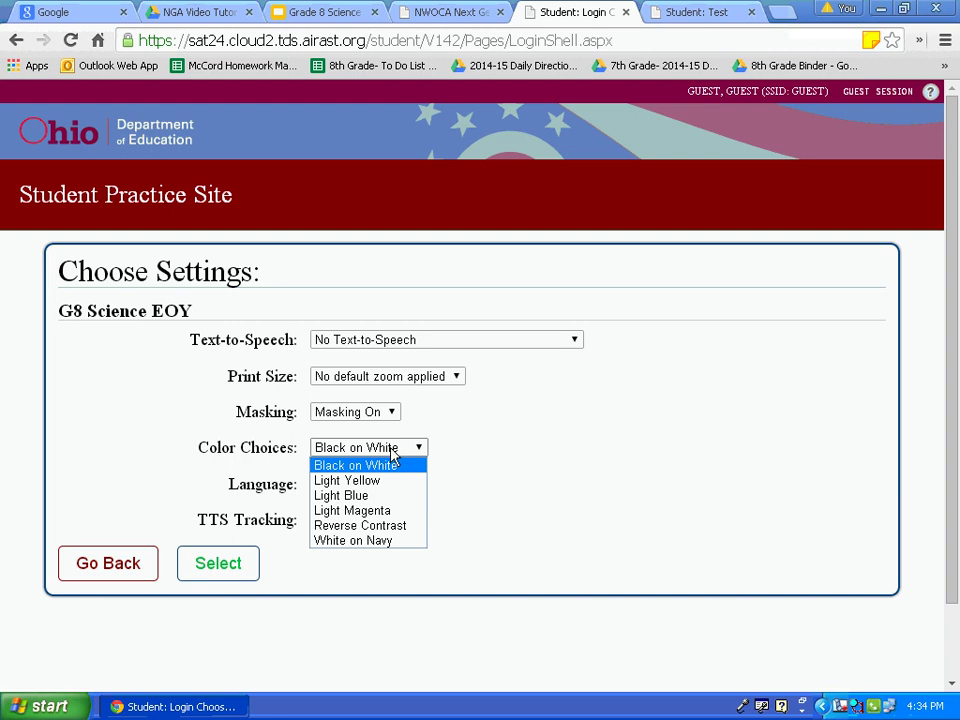
pyautogui.click(386, 500)
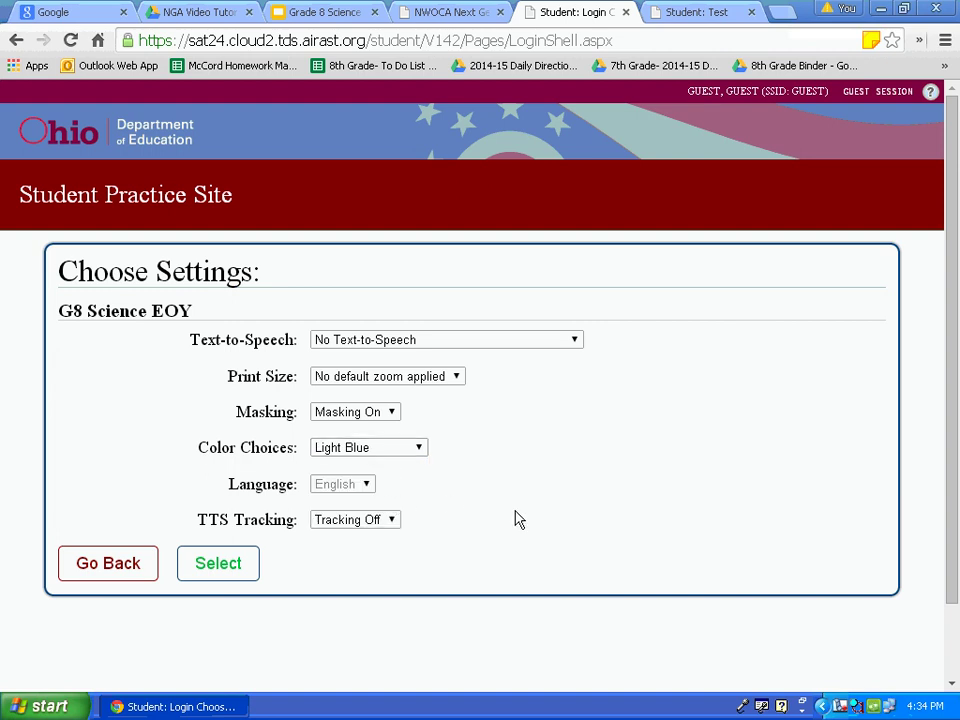
pyautogui.click(236, 565)
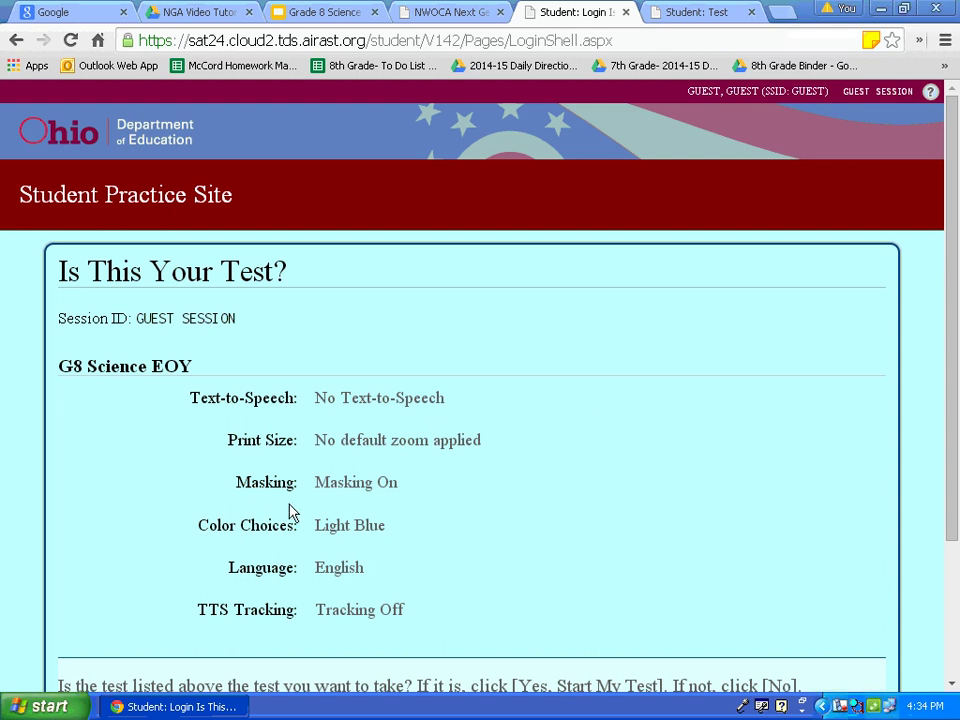
# Confirm the G8 Science EOY test settings and begin the test from the instructions page
pyautogui.scroll(-3, 288, 505)
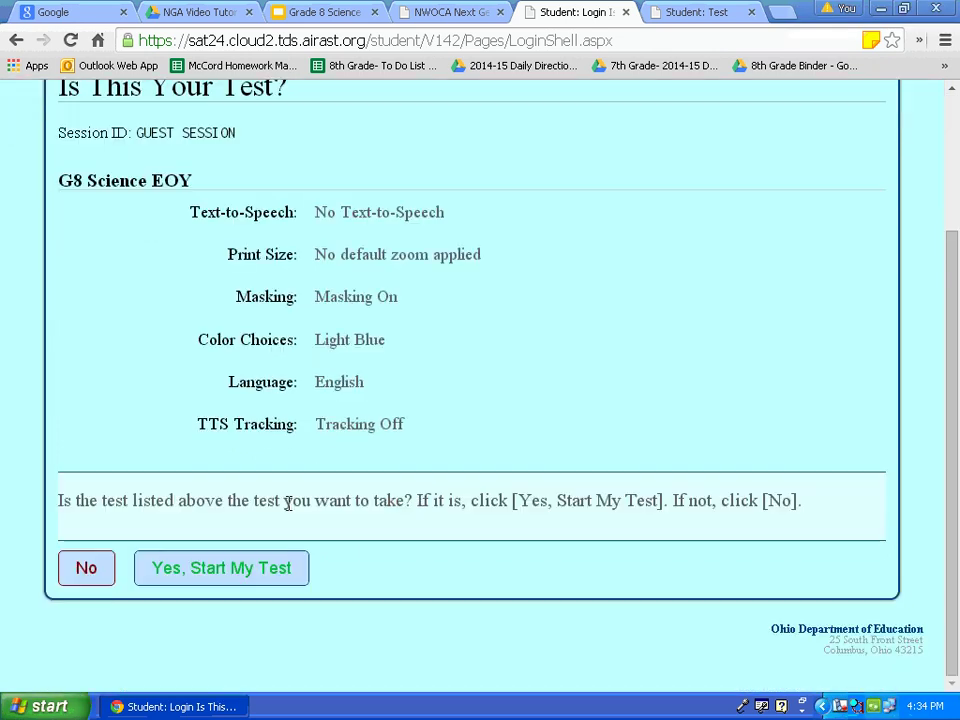
pyautogui.click(268, 572)
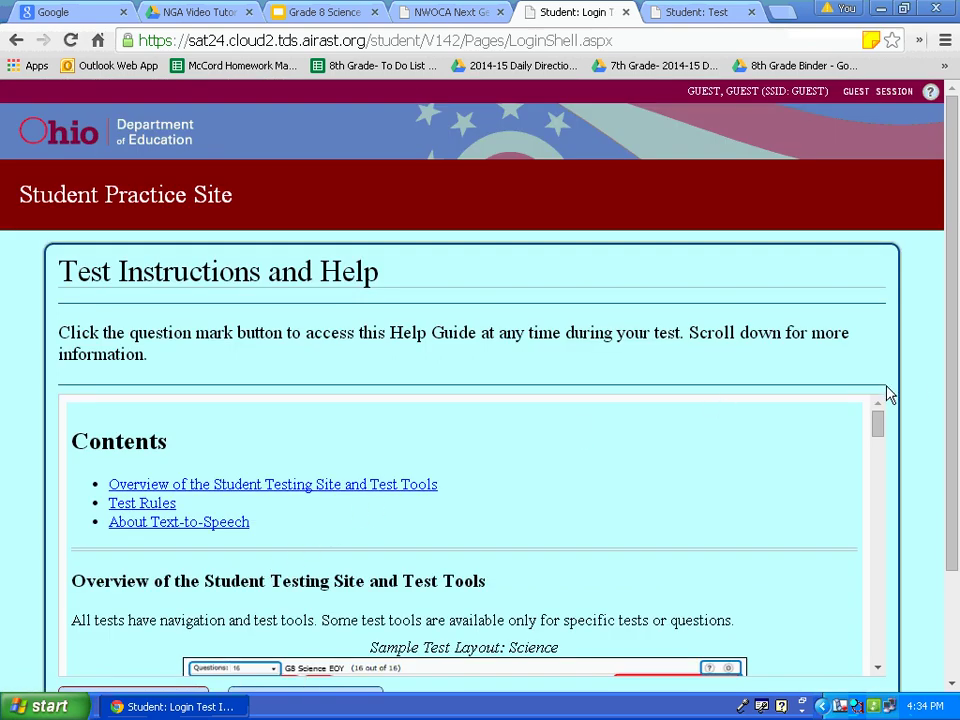
pyautogui.scroll(-3, 919, 389)
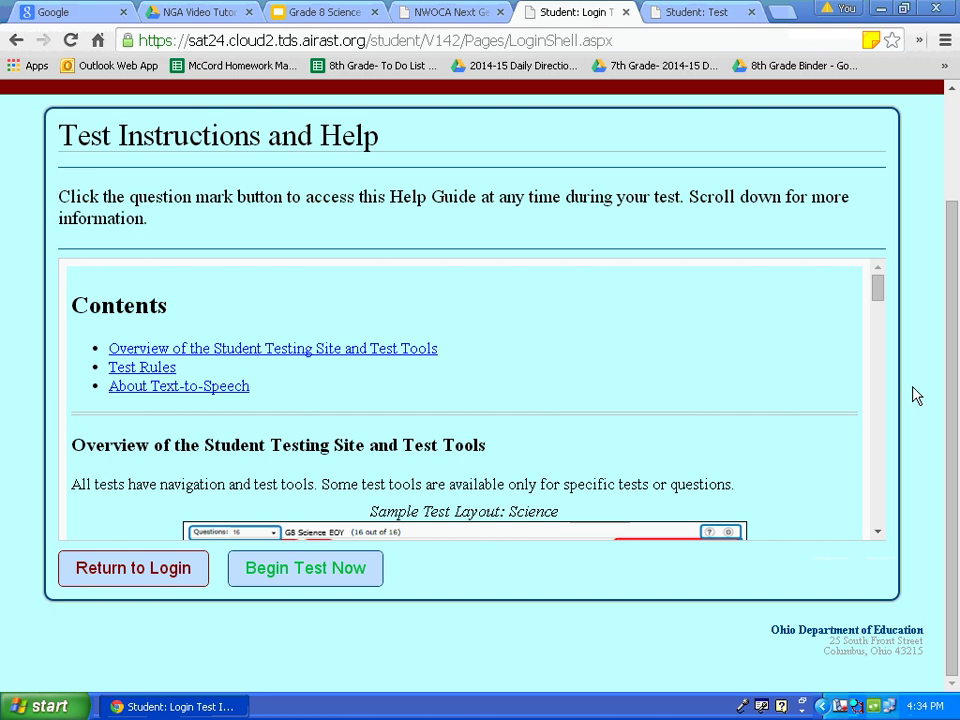
pyautogui.click(341, 575)
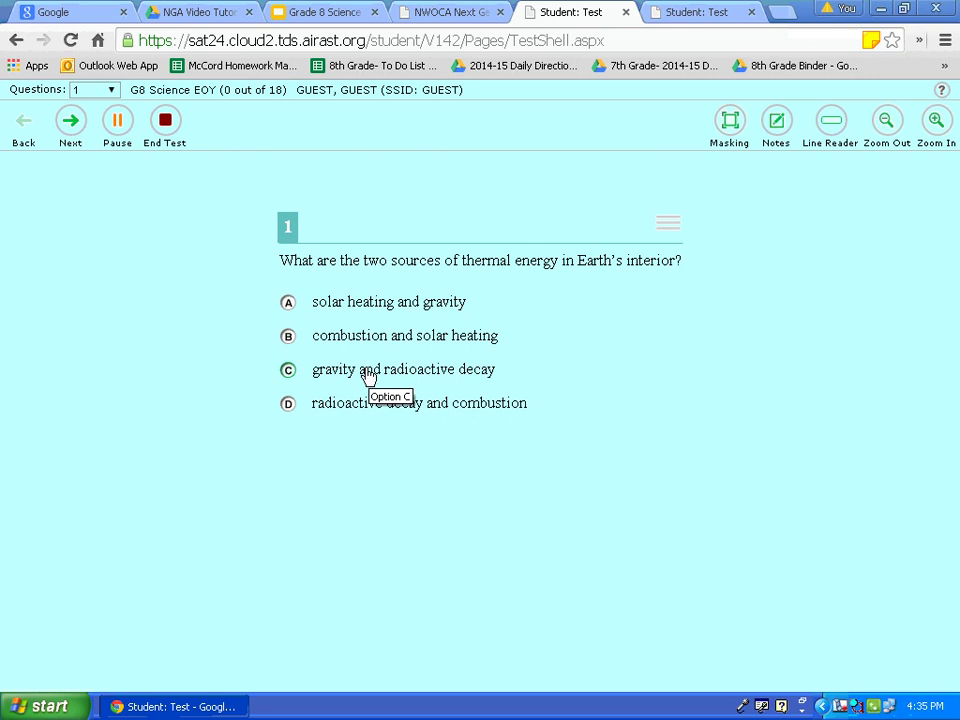
# Strike through answer options A, "solar heating and gravity", and B, "combustion and solar heating", in question 1
pyautogui.rightClick(398, 304)
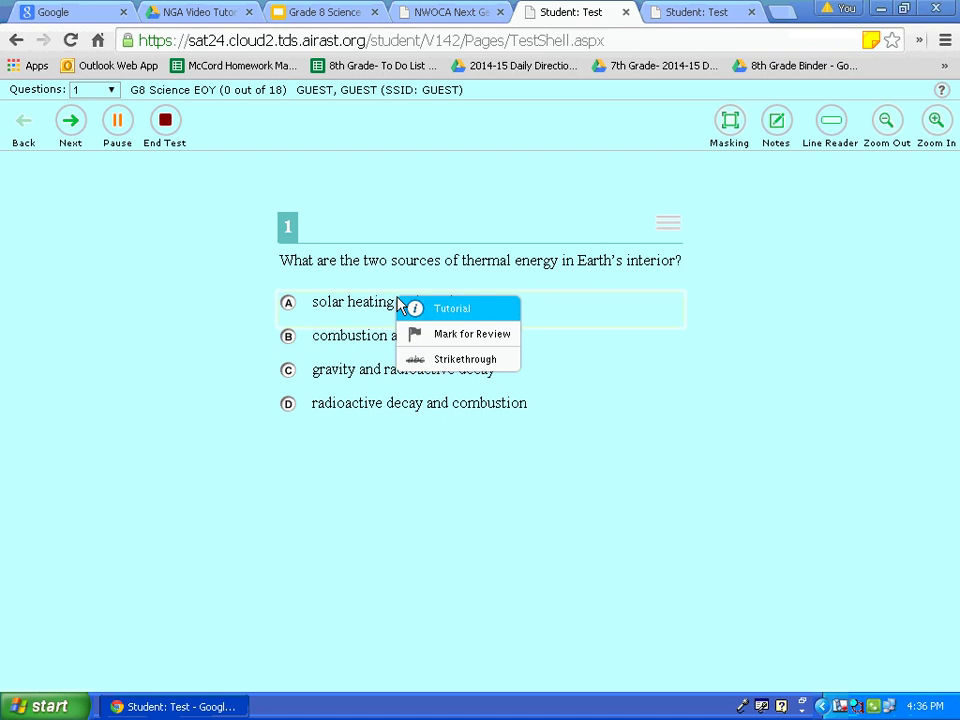
pyautogui.click(421, 359)
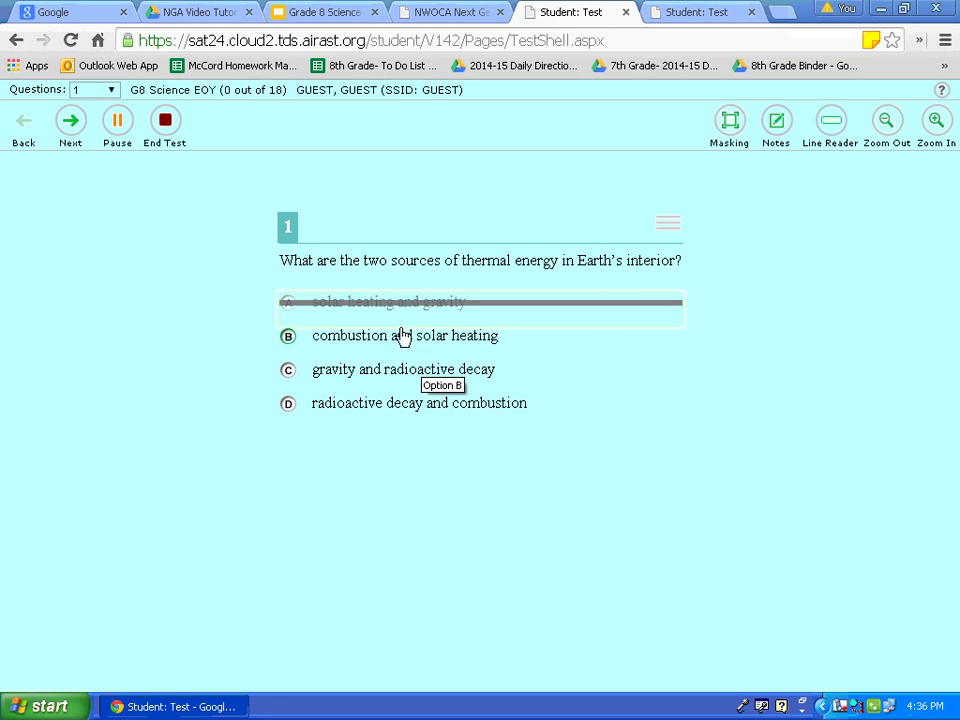
pyautogui.rightClick(476, 341)
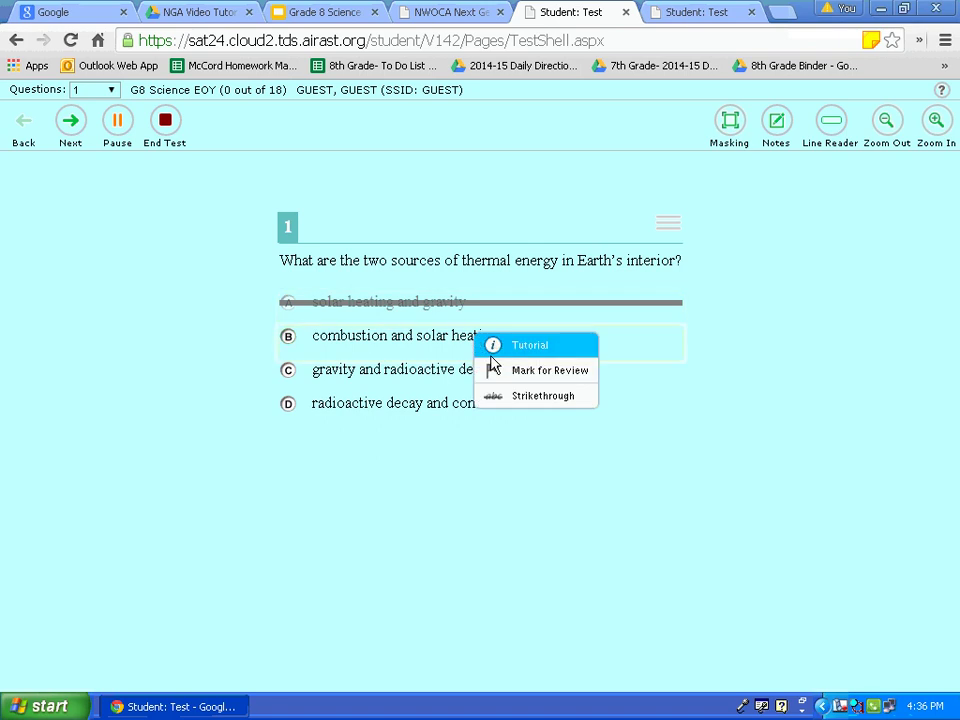
pyautogui.click(519, 401)
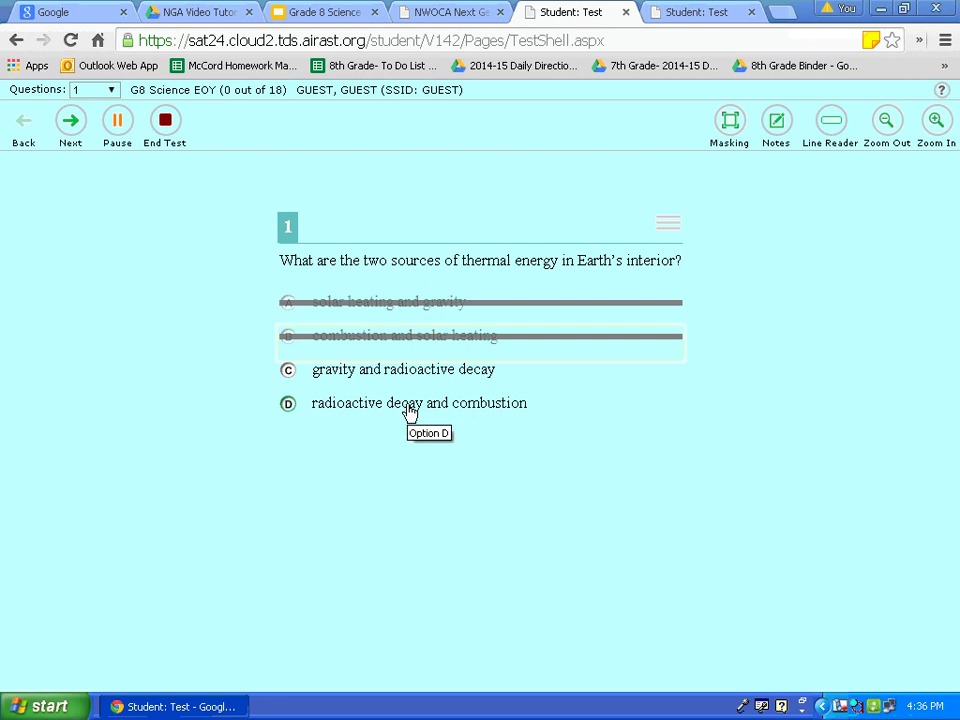
# Undo the strikethrough on answer options B, "combustion and solar heating", and A, "solar heating and gravity", in question 1
pyautogui.rightClick(535, 343)
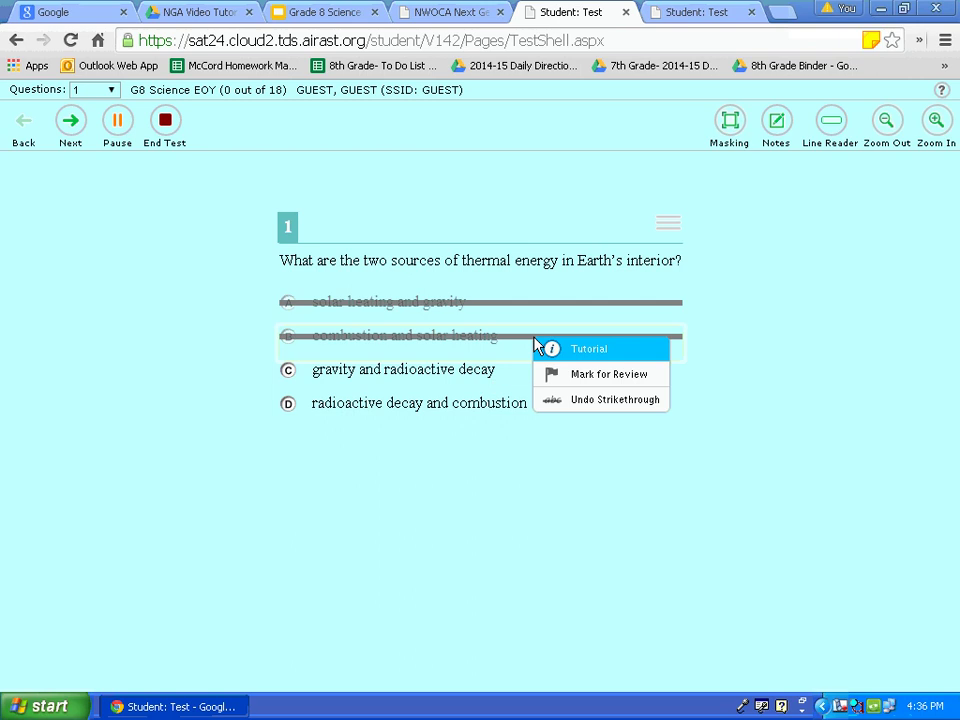
pyautogui.click(551, 401)
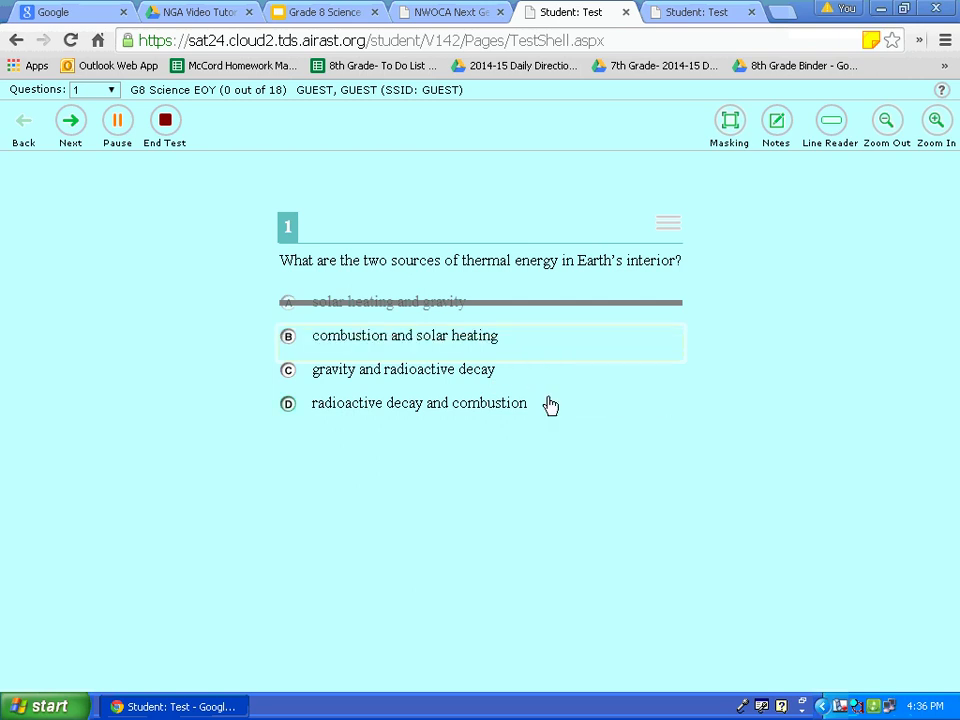
pyautogui.rightClick(506, 308)
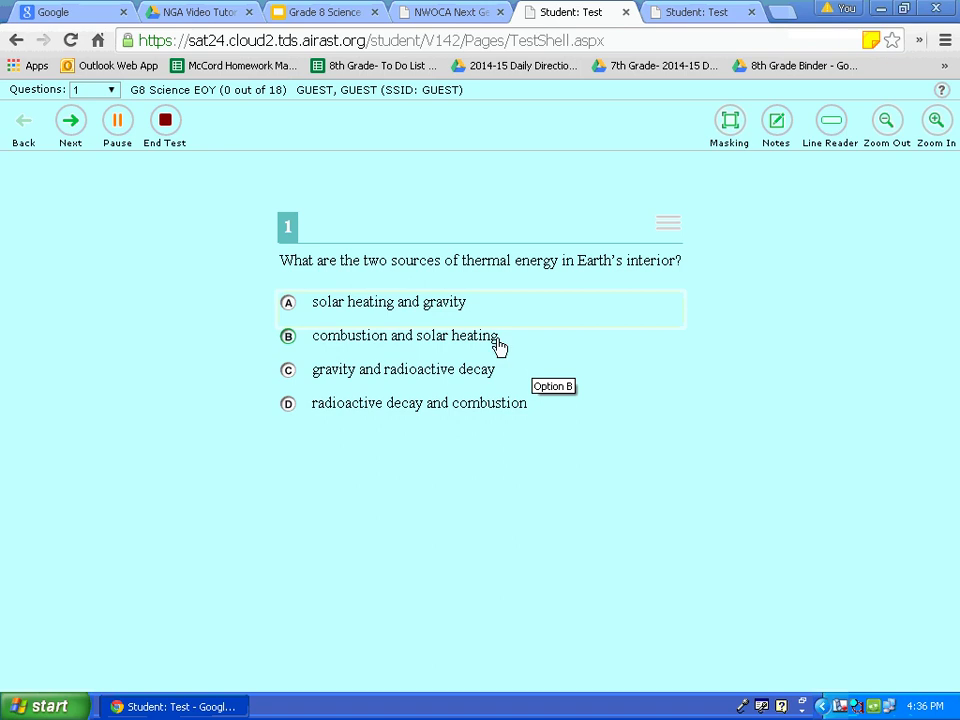
# Answer question 1 with option A and change the answer to option B, and switch to the open G8 Science PBA test
pyautogui.click(287, 308)
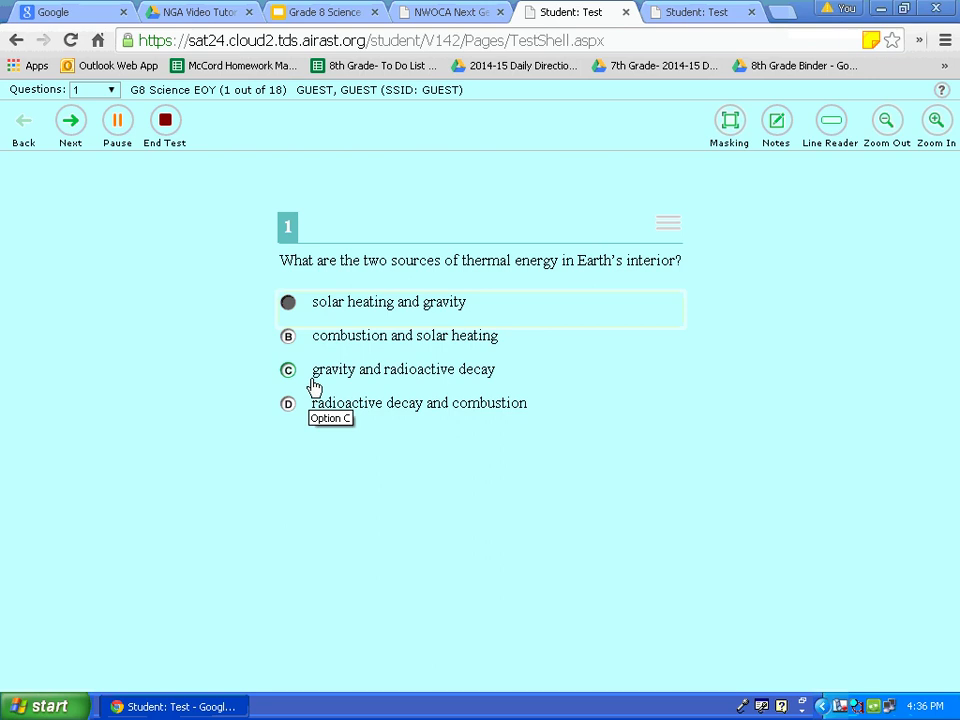
pyautogui.click(288, 338)
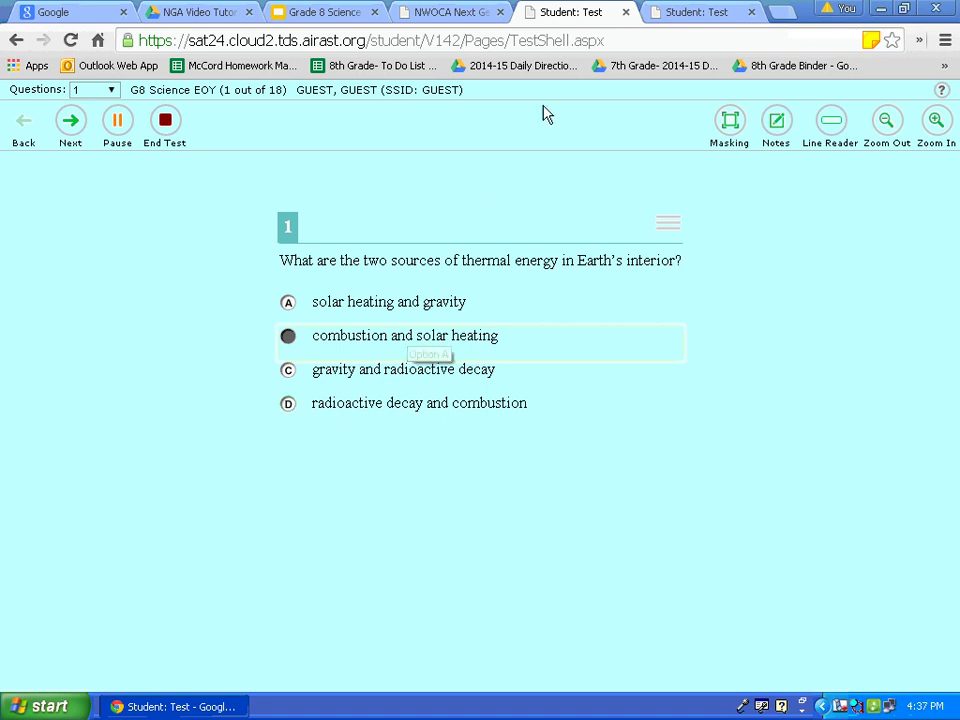
pyautogui.click(683, 12)
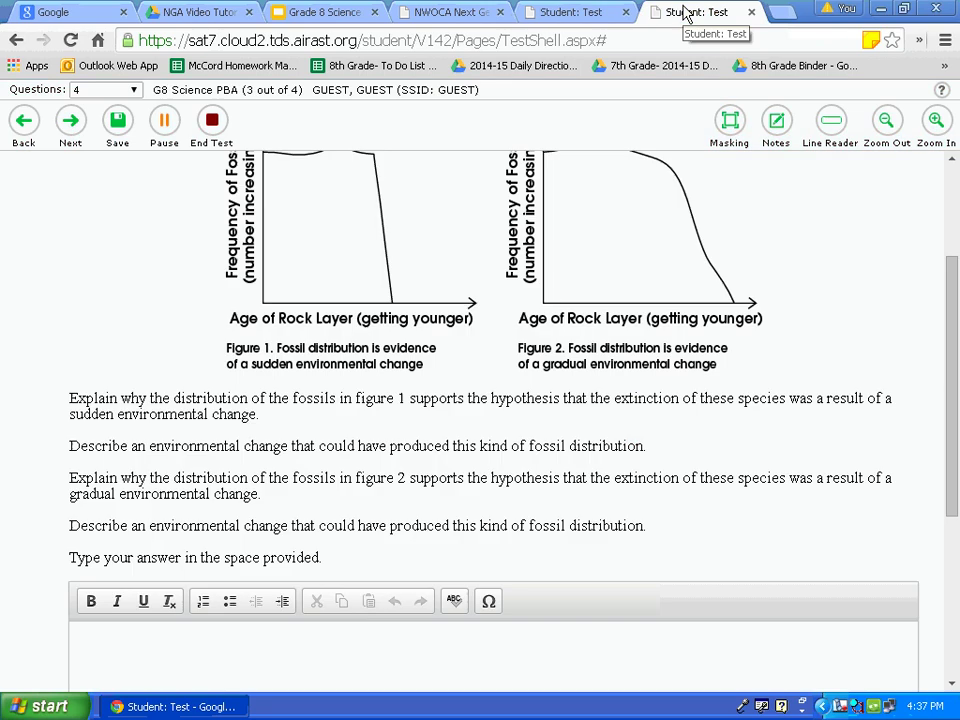